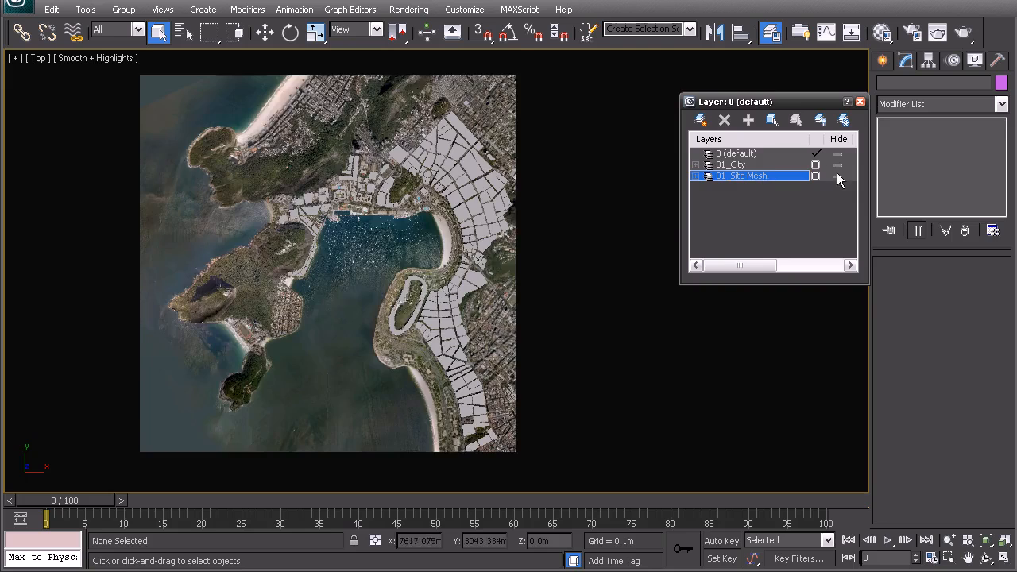
Hide the 01_City and 01_Site Mesh layers
click(839, 165)
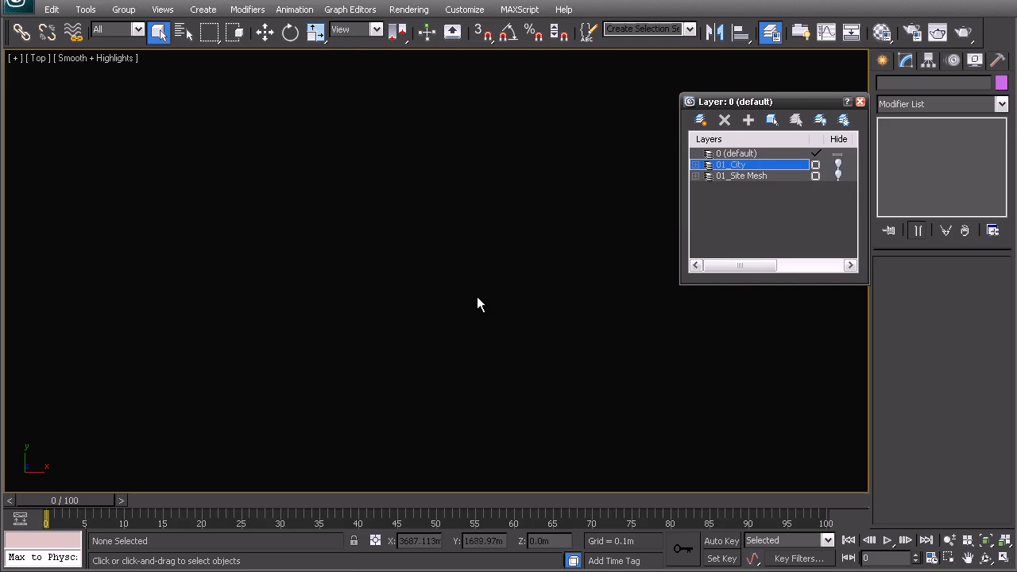
click(26, 10)
mouse_move(73, 218)
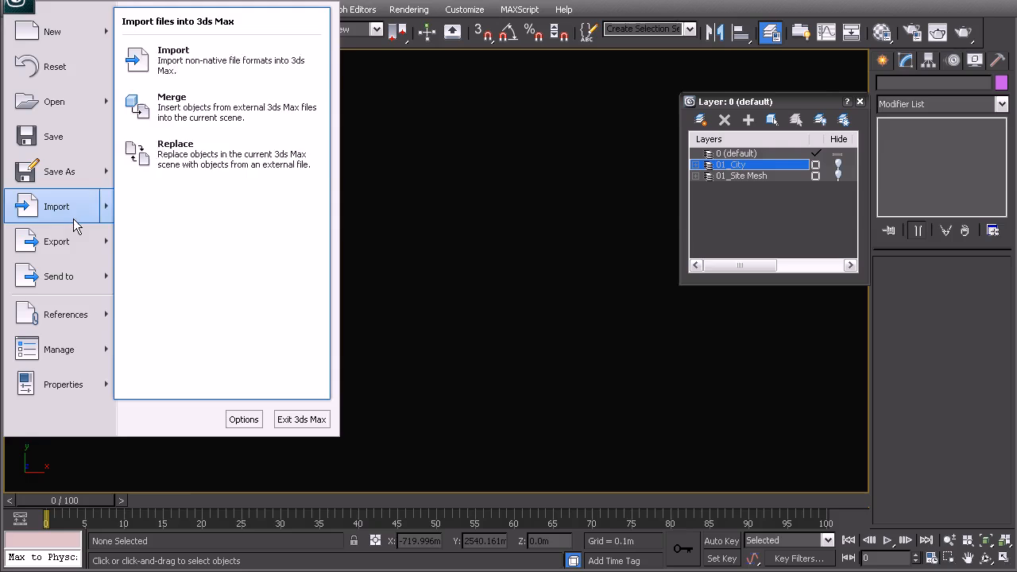
click(208, 75)
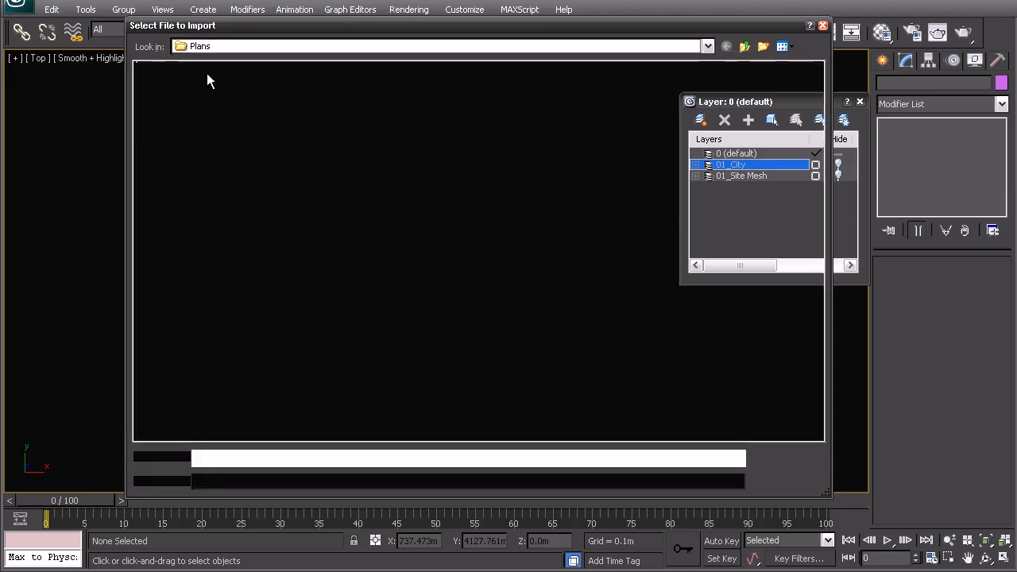
click(182, 97)
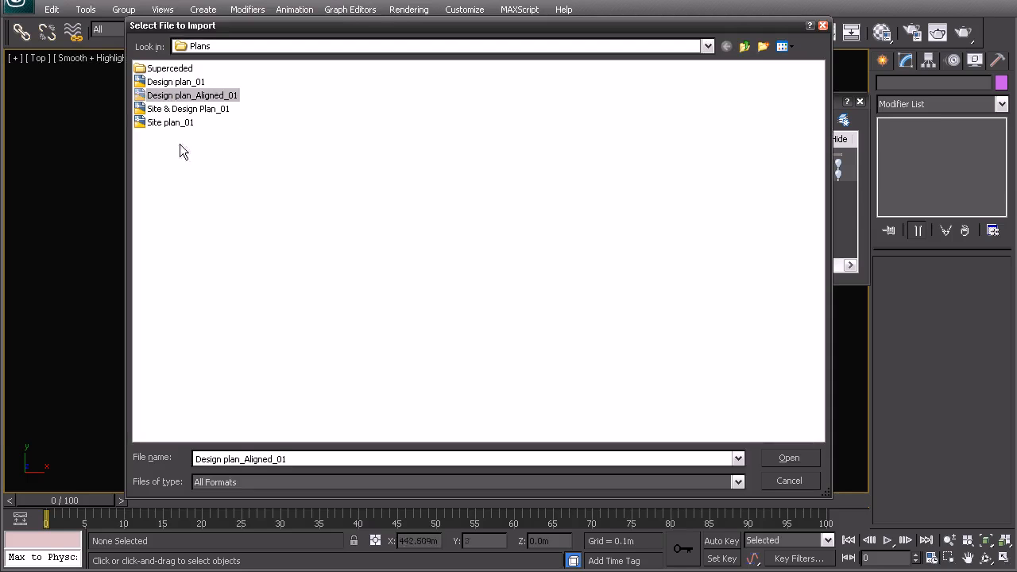
click(790, 461)
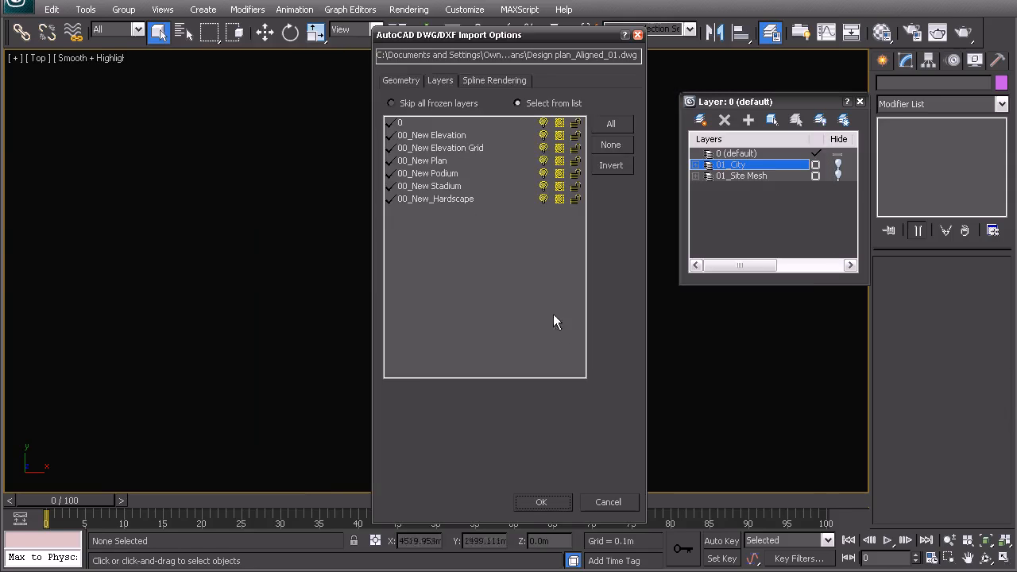
click(402, 81)
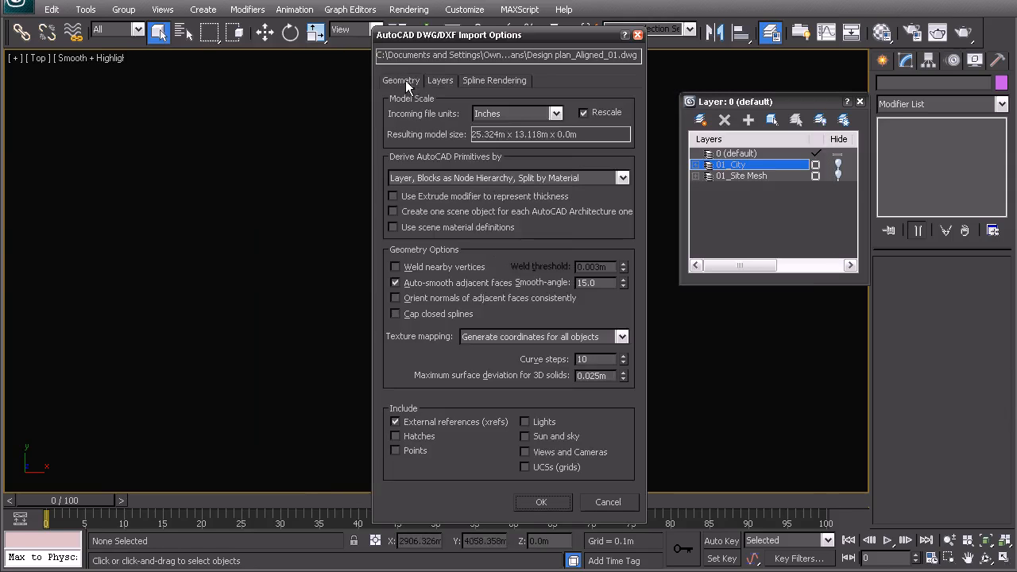
click(508, 113)
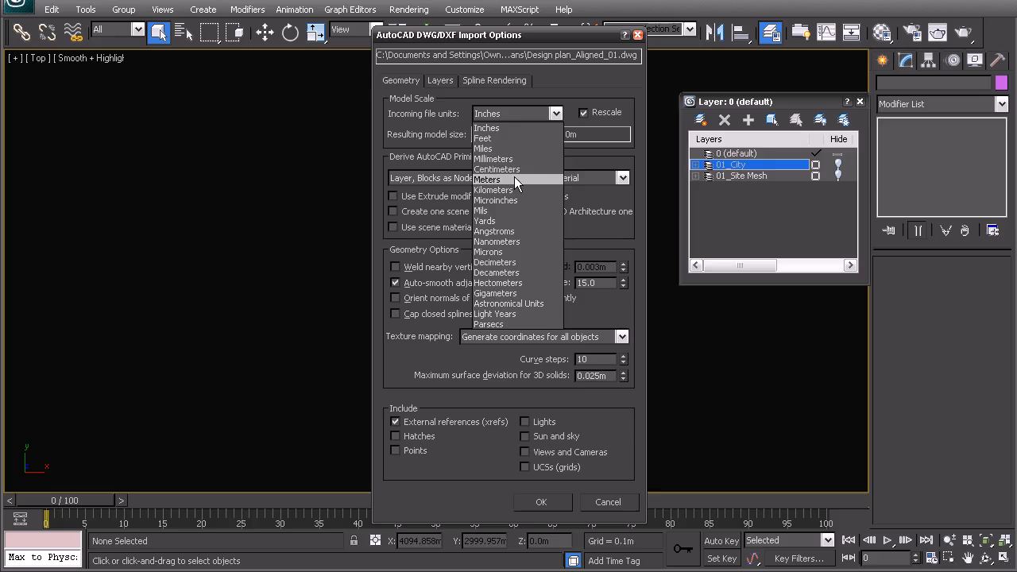
click(484, 489)
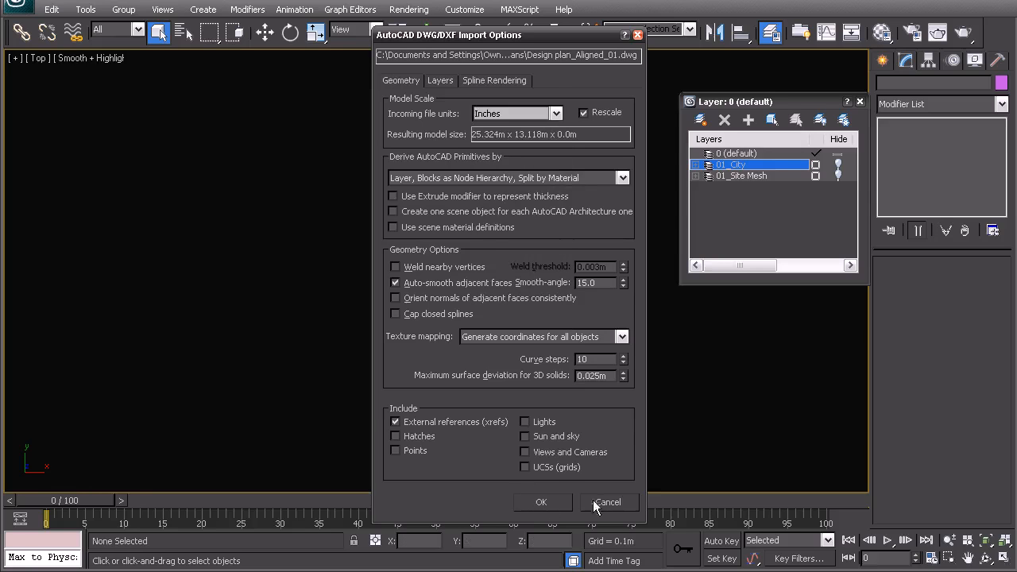
click(556, 502)
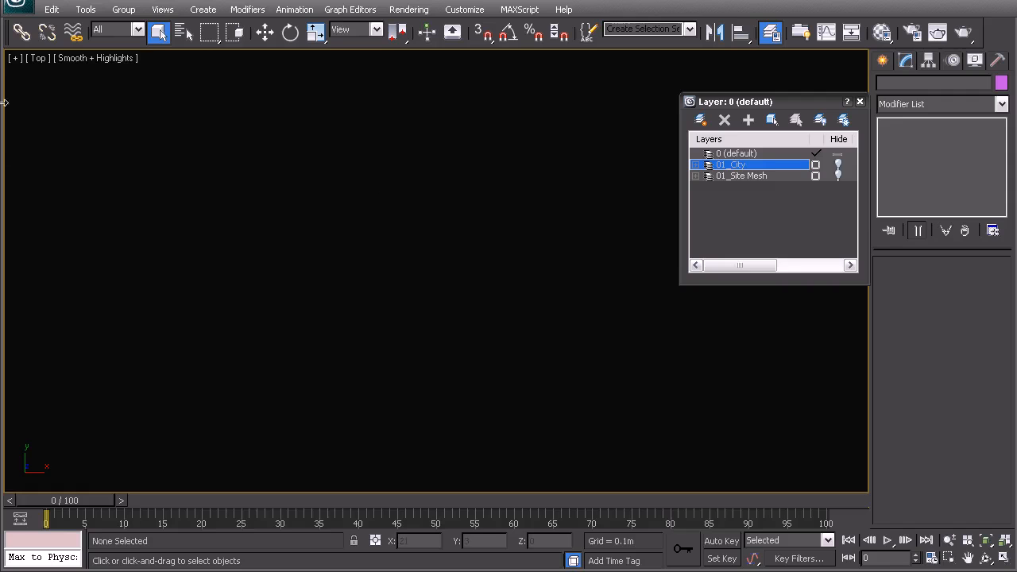
Bring up the File Link Manager and choose Design plan_Aligned_01 from the Plans folder as the file to link
click(24, 7)
mouse_move(74, 316)
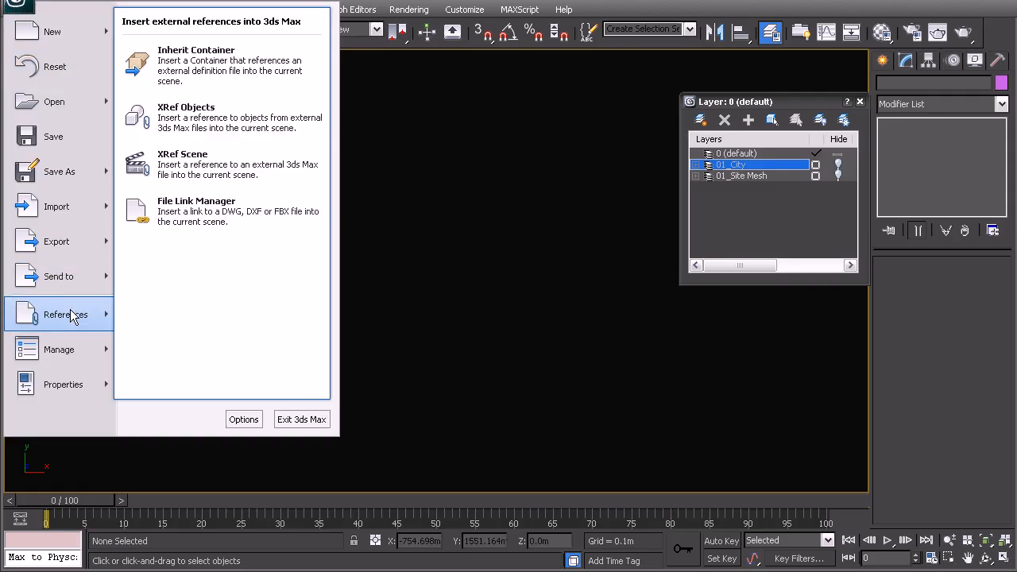
click(202, 224)
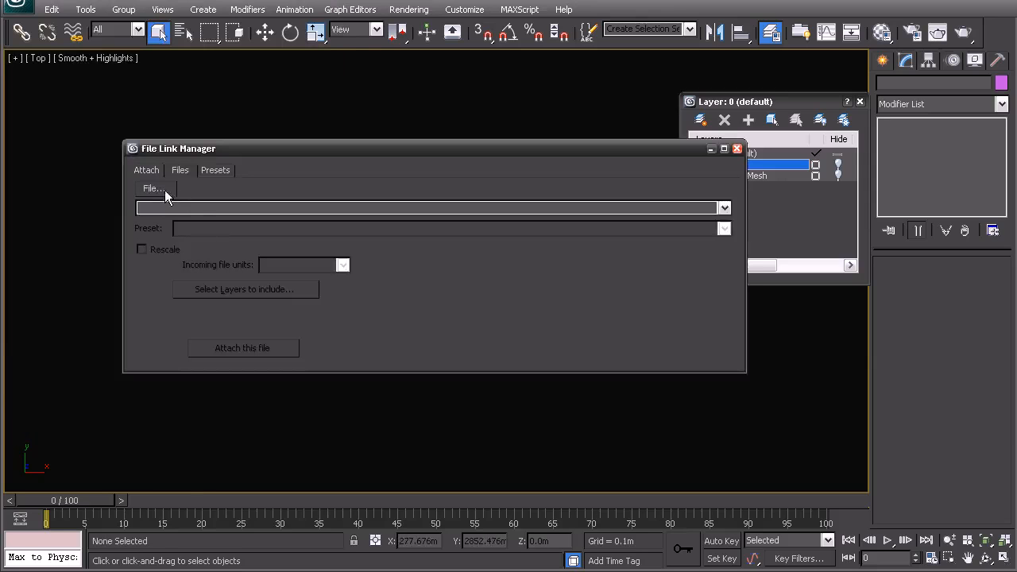
click(164, 190)
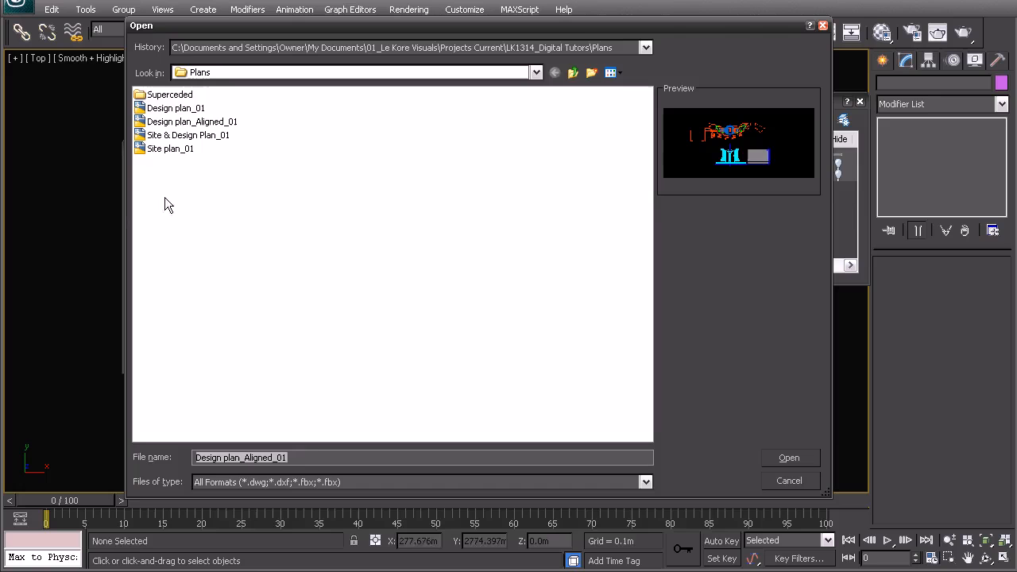
click(181, 125)
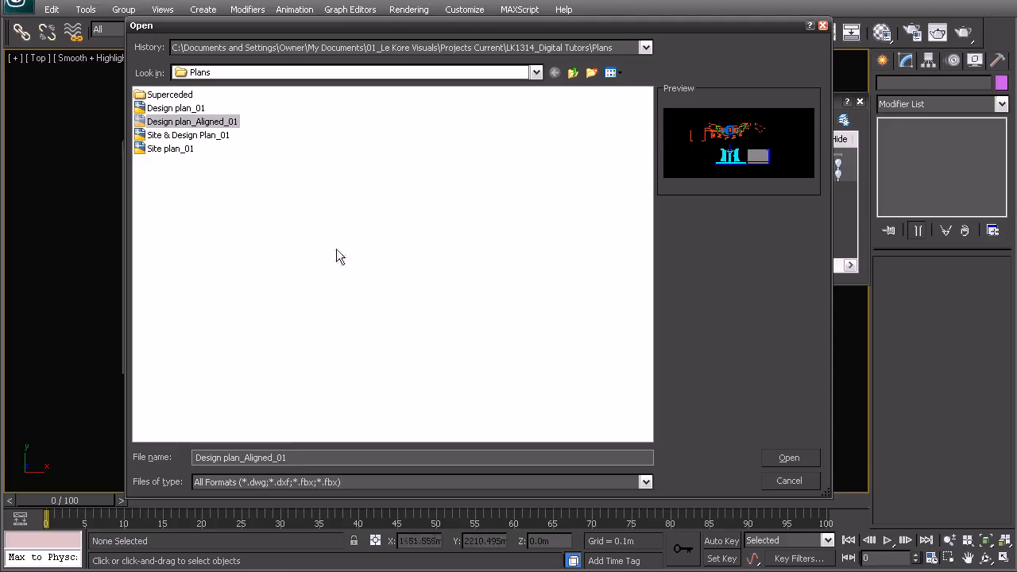
click(786, 459)
Enable rescaling with Meters as the incoming file units and include all of the drawing's layers, selected from the list
click(143, 250)
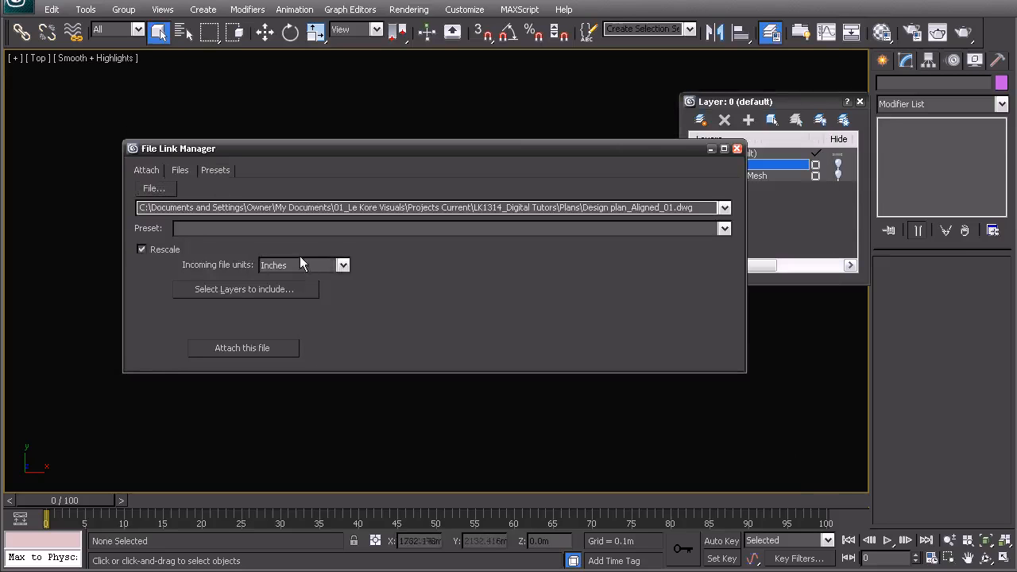
click(300, 264)
click(284, 333)
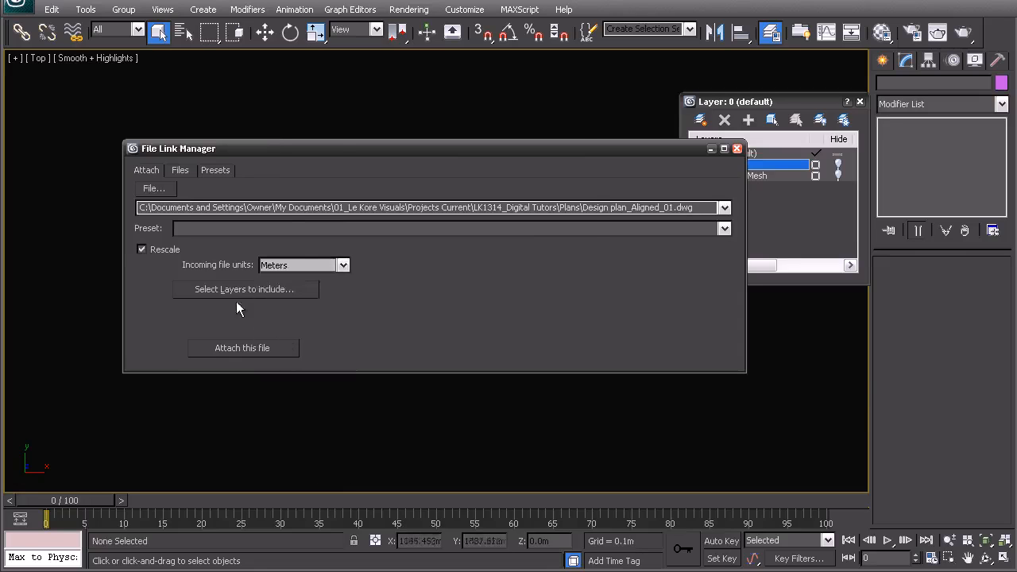
click(241, 288)
click(422, 168)
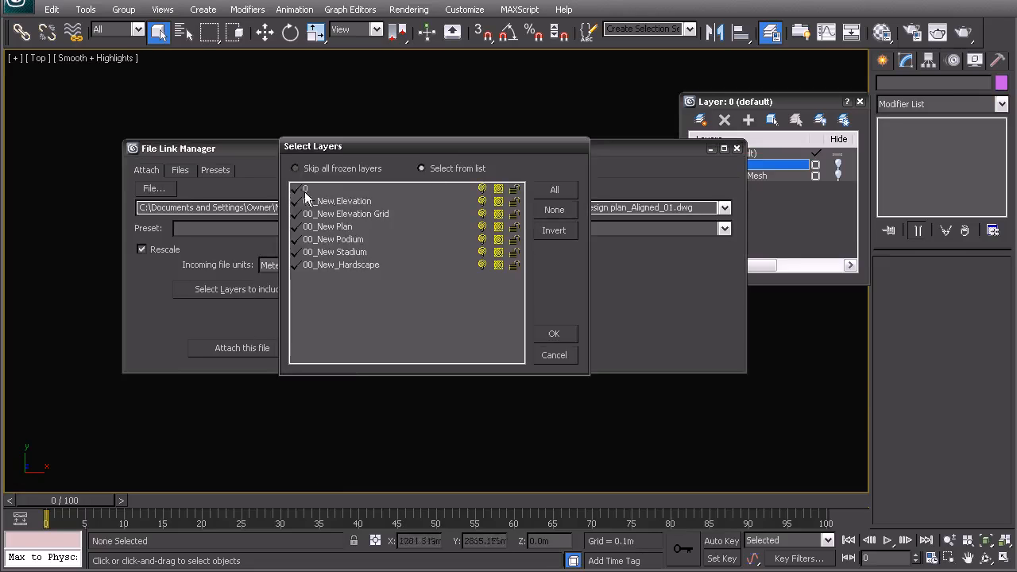
click(552, 334)
Attach the chosen drawing to the scene and close the File Link Manager
click(181, 172)
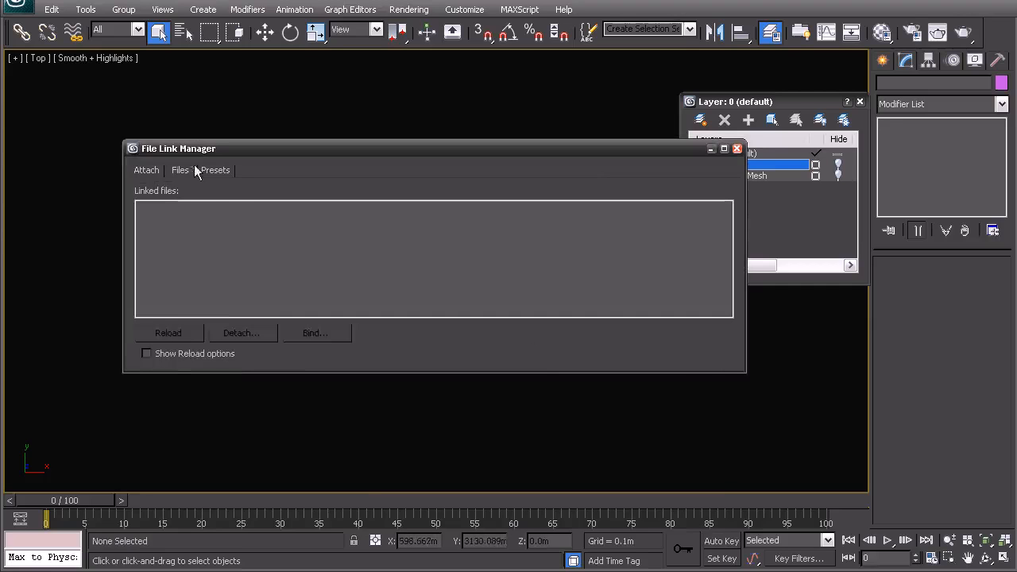
click(212, 170)
click(146, 170)
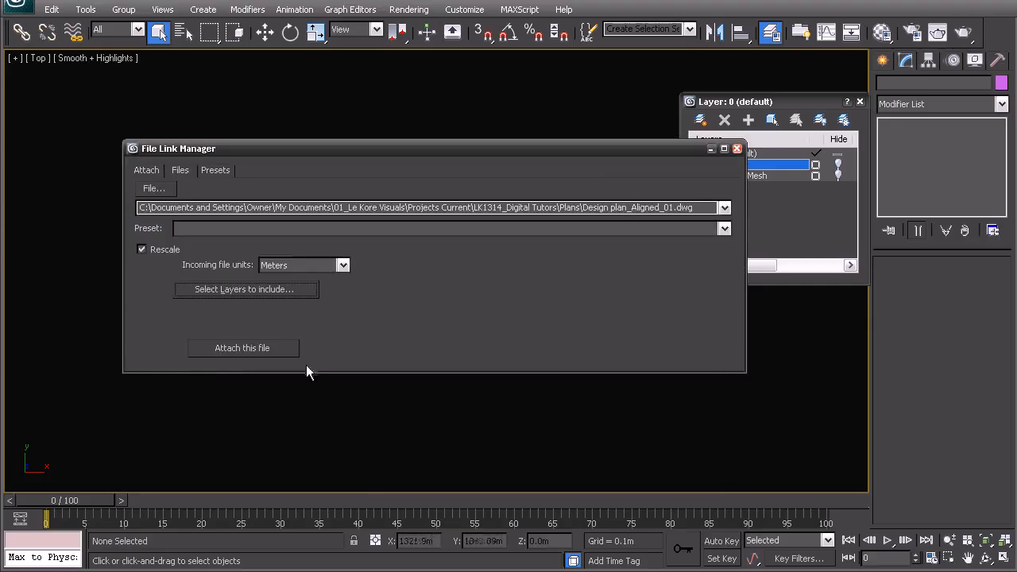
click(237, 346)
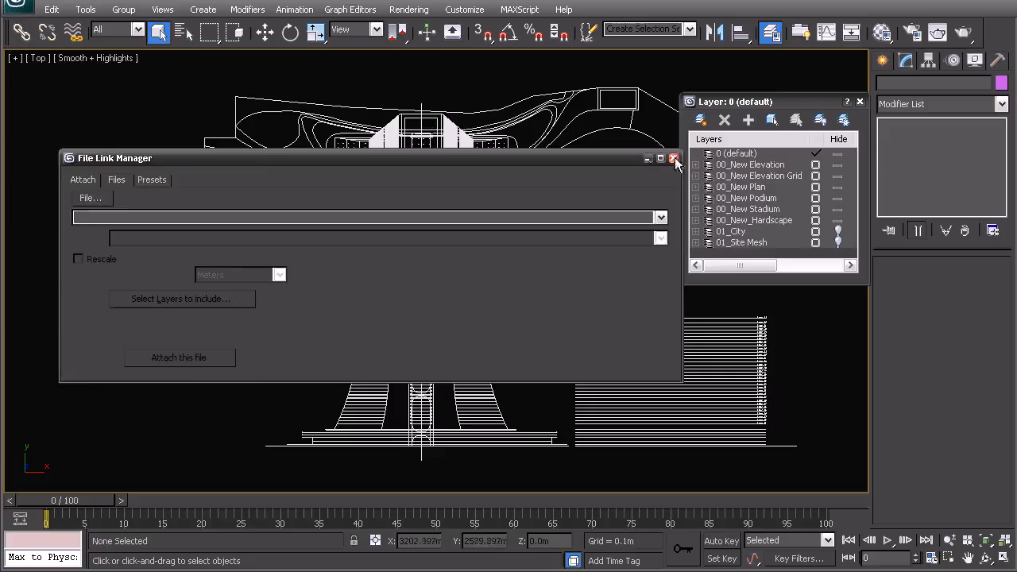
click(678, 158)
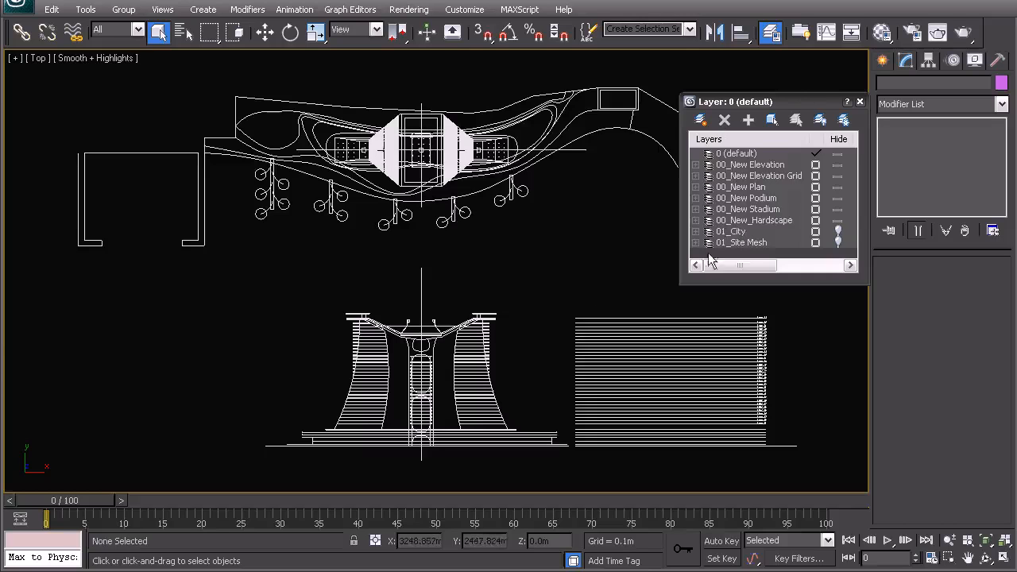
Display the linked plan and elevation drawings in wireframe and examine them from an angled Perspective view
middle_drag(547, 268, 424, 244)
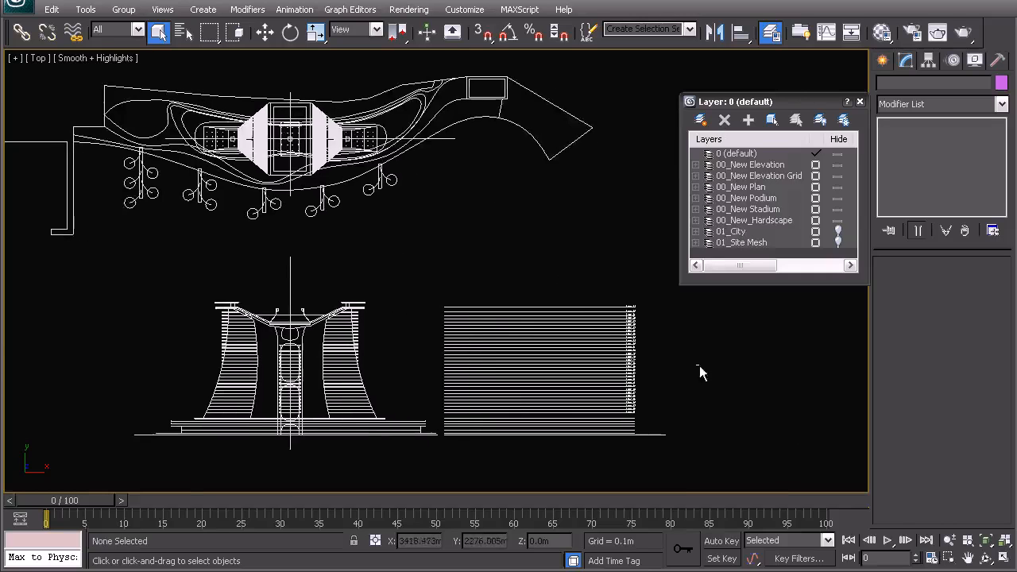
key(F3)
scroll(379, 282, down, 5)
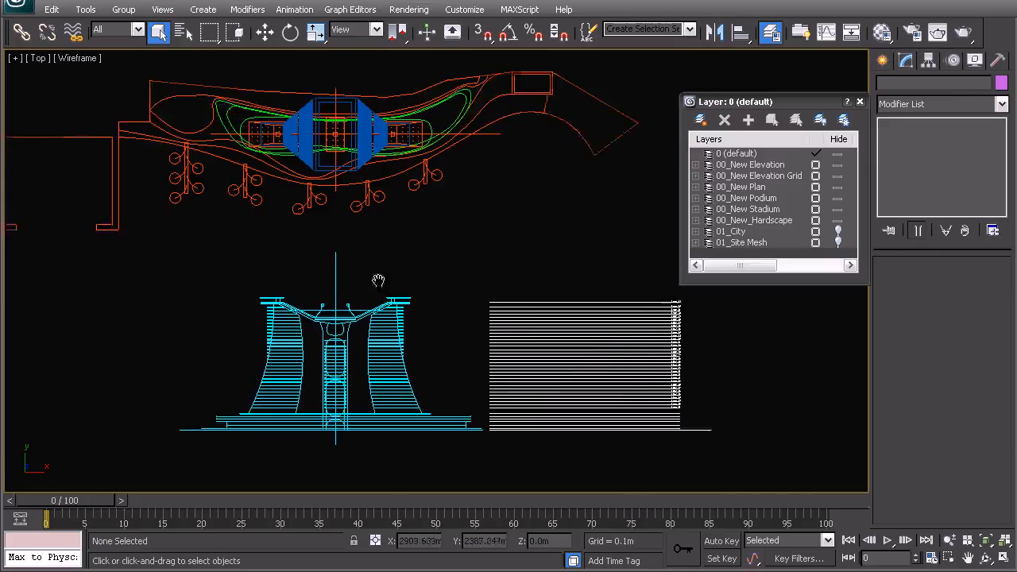
middle_drag(341, 276, 375, 267)
key(p)
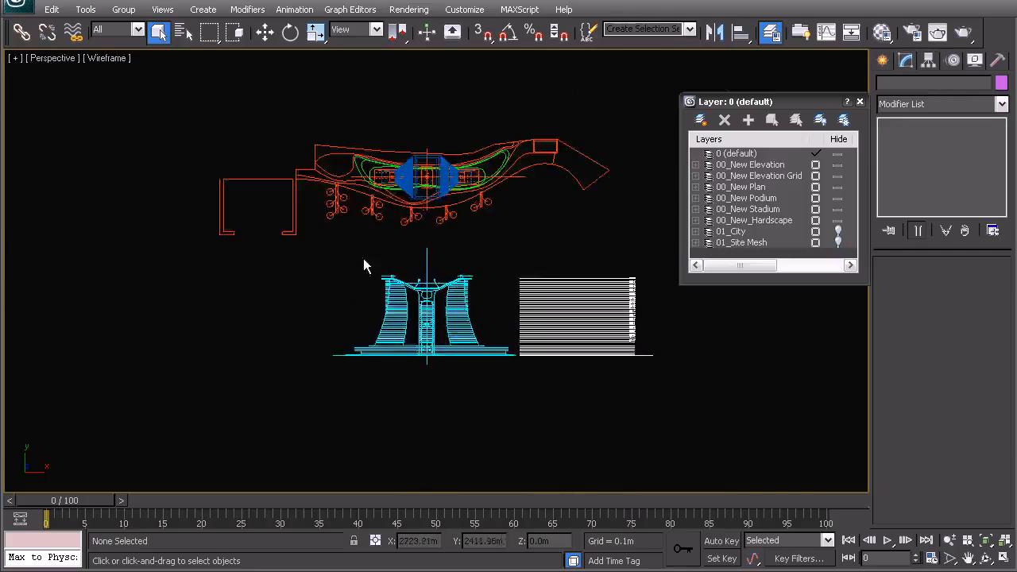
scroll(366, 266, up, 5)
alt+middle_drag(483, 342, 438, 263)
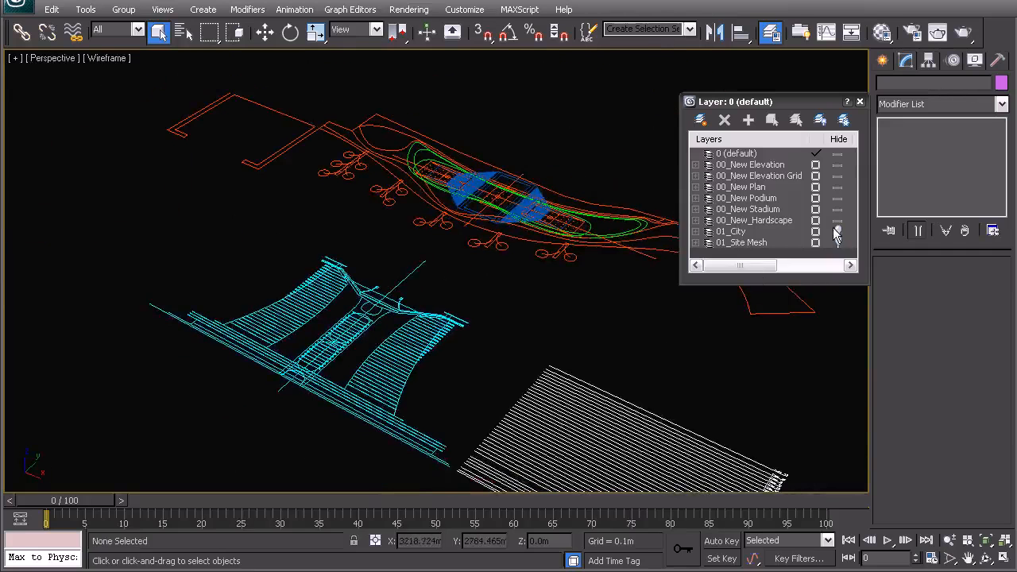
Unhide the 01_City and 01_Site Mesh layers around the linked drawings
click(837, 232)
middle_drag(434, 220, 338, 211)
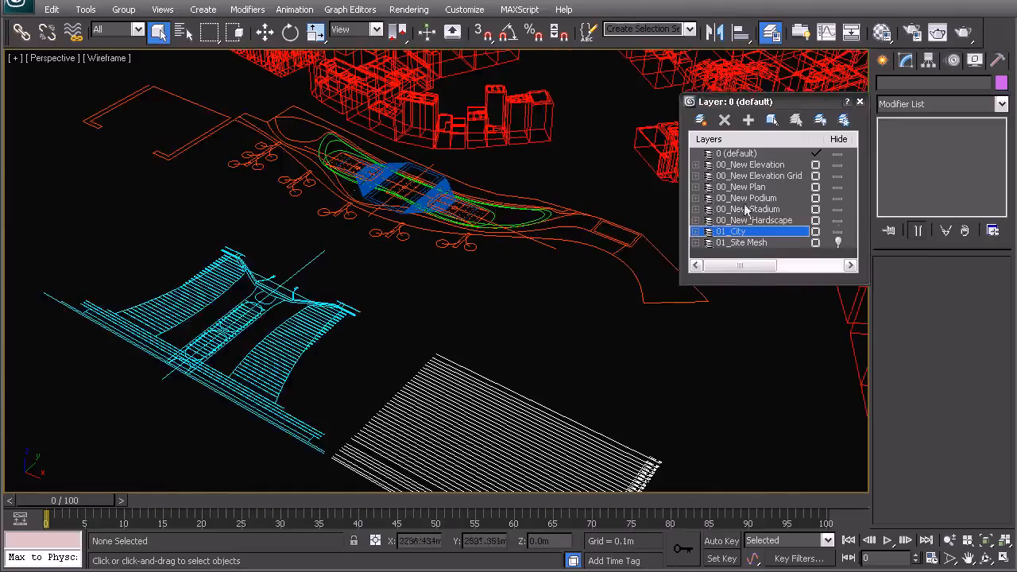
click(836, 242)
scroll(481, 286, down, 6)
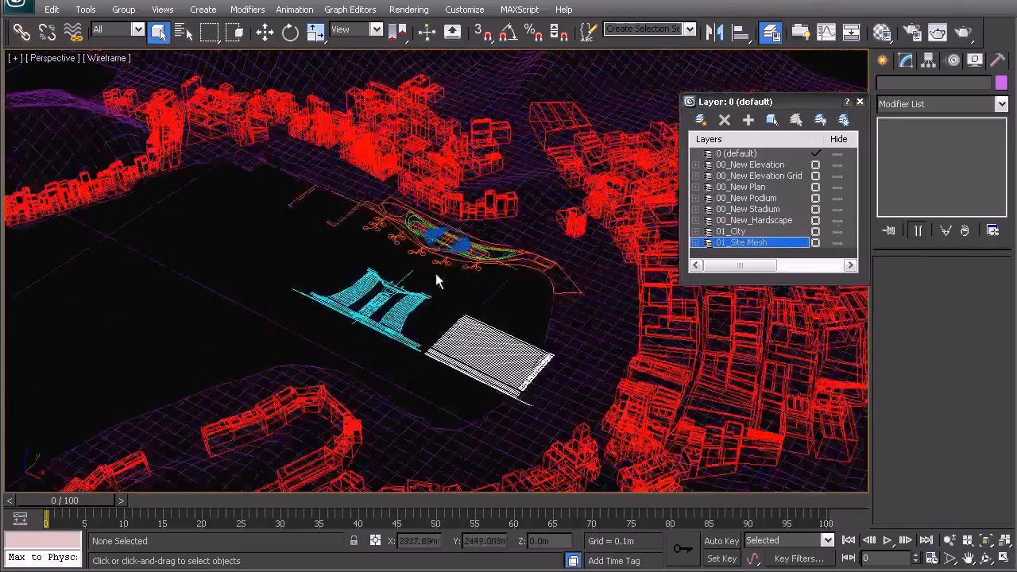
Examine in the Top view how the linked plan aligns with the site mesh along the pier and the curved shoreline
key(t)
key(z)
middle_drag(492, 228, 393, 335)
scroll(461, 256, up, 4)
scroll(393, 334, up, 6)
middle_drag(338, 353, 462, 288)
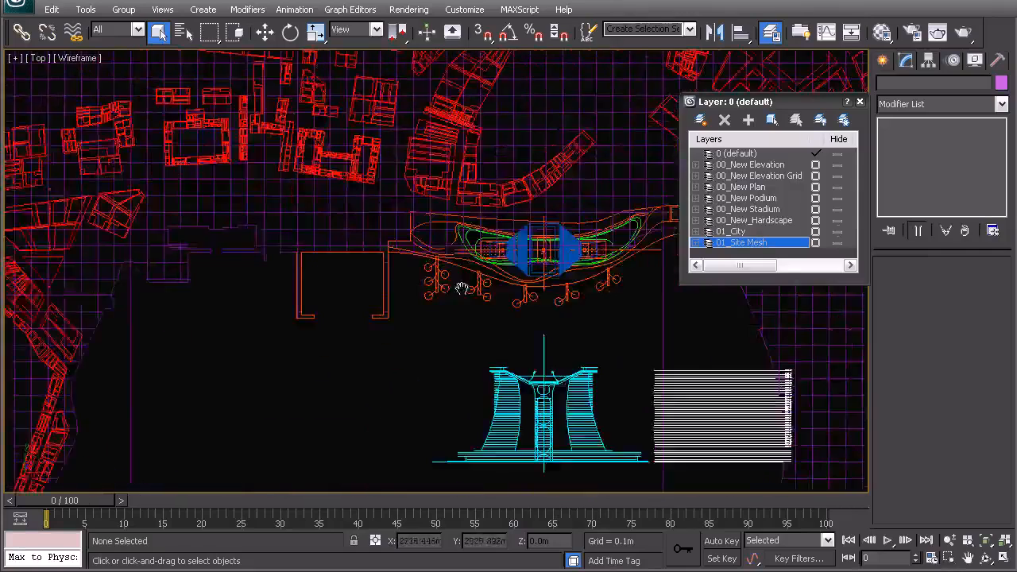
scroll(462, 289, up, 4)
middle_drag(179, 373, 266, 358)
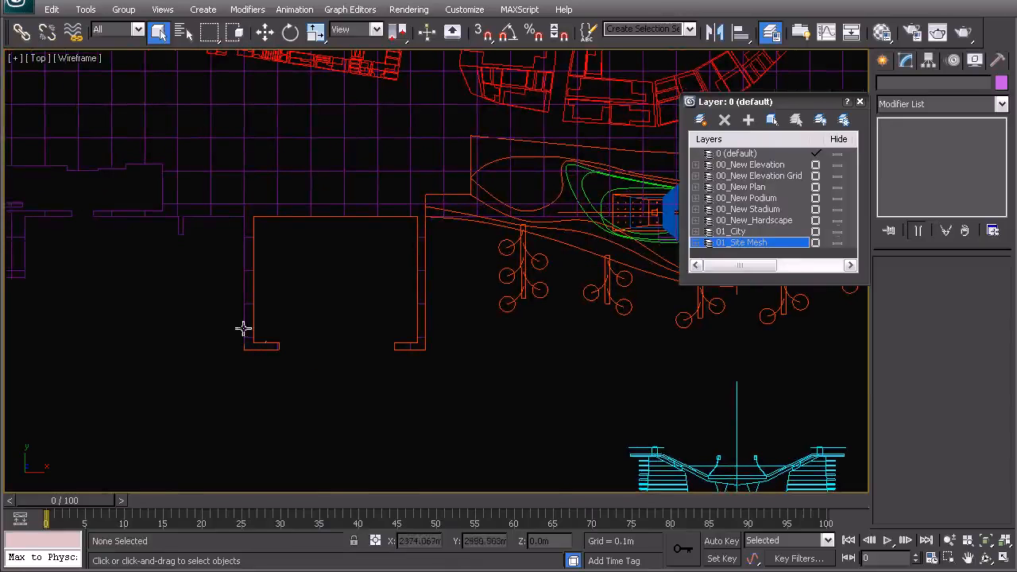
middle_drag(528, 318, 217, 323)
scroll(374, 316, down, 2)
middle_drag(504, 305, 330, 307)
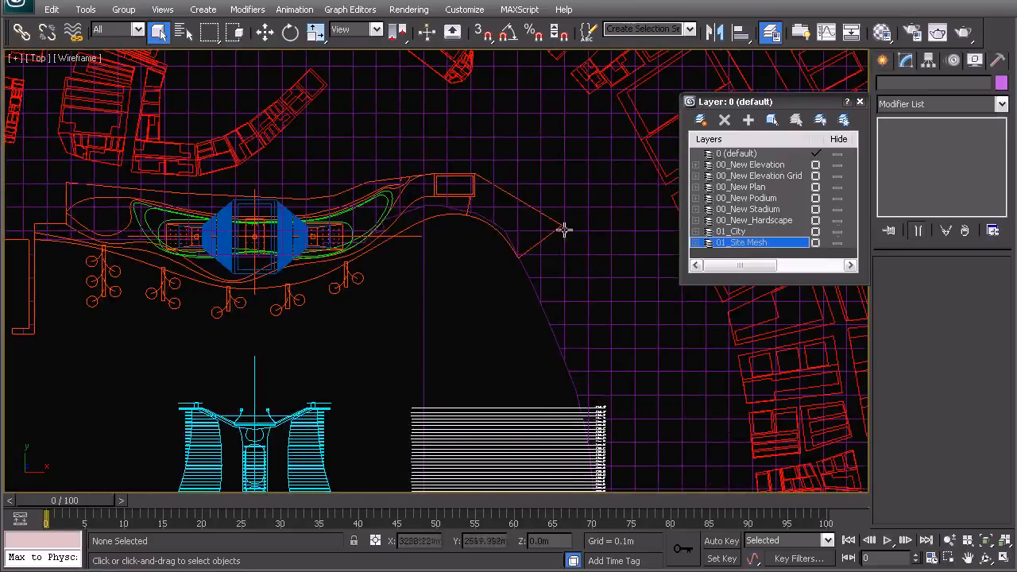
Compare the linked plan with the aerial site texture by alternating between wireframe and shaded display along the waterfront
key(F3)
middle_drag(405, 283, 469, 283)
key(F3)
key(F3)
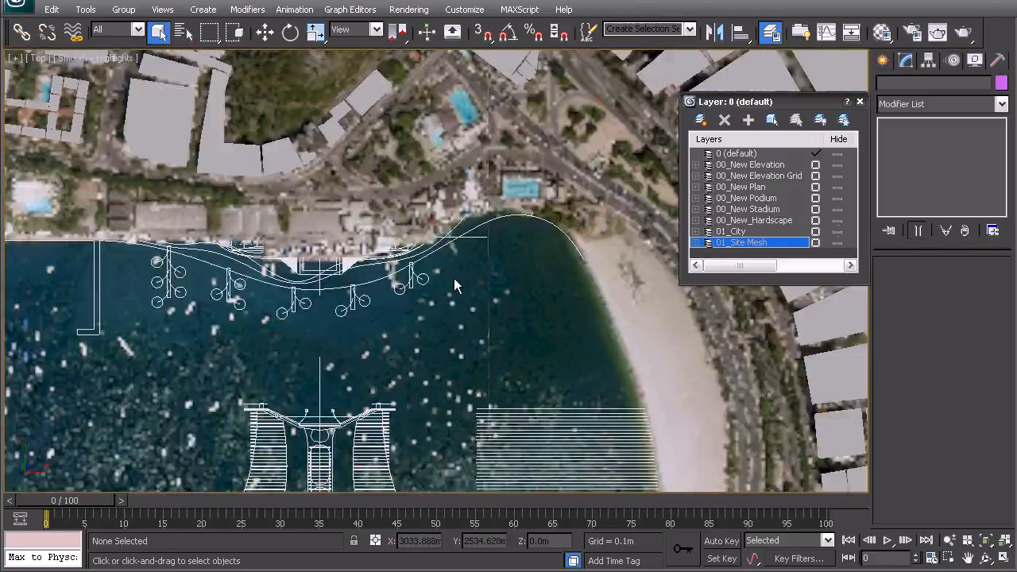
key(F3)
key(F3)
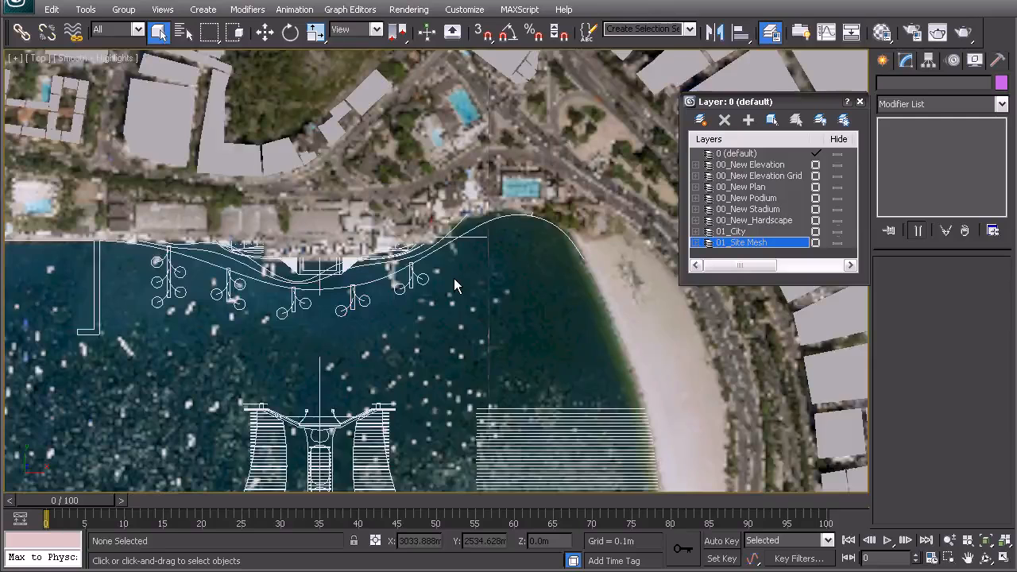
key(F3)
key(F3)
key(F3)
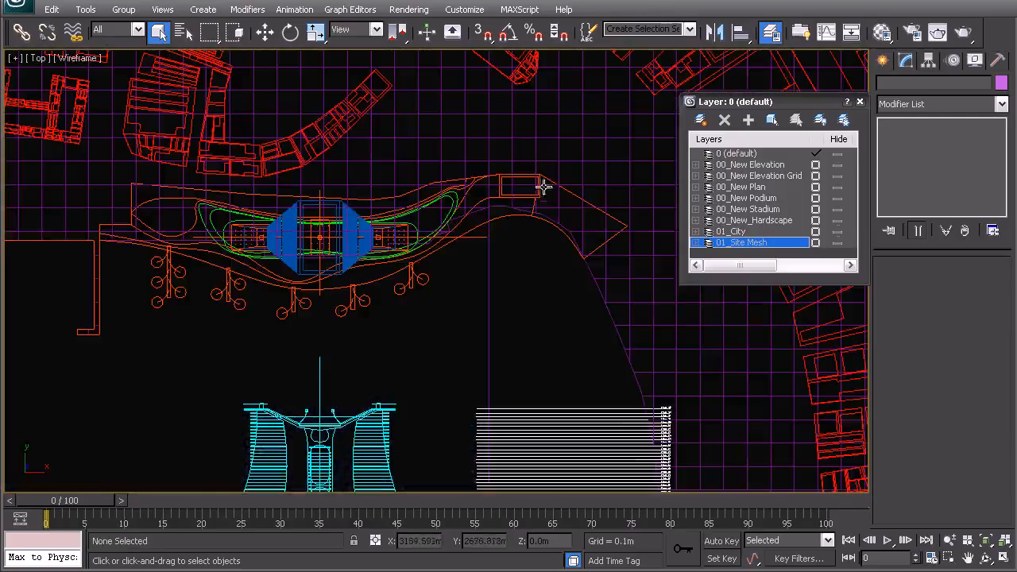
key(F3)
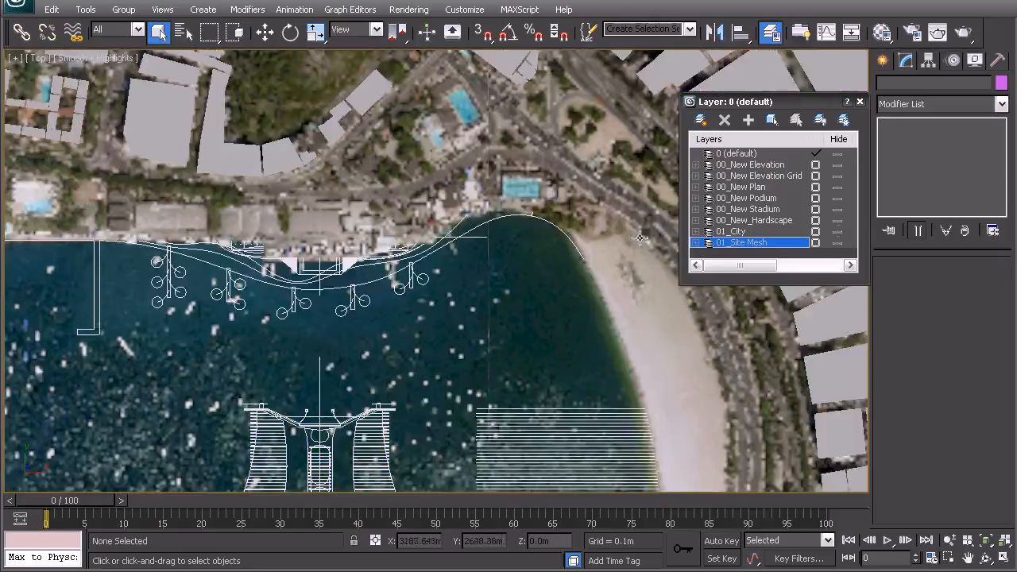
key(F3)
key(F3)
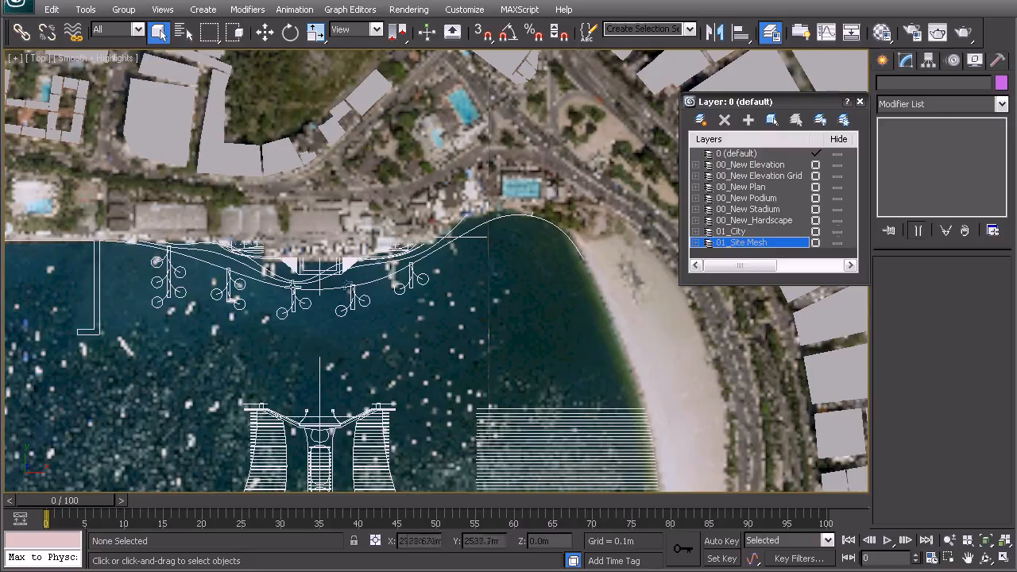
middle_drag(251, 296, 493, 354)
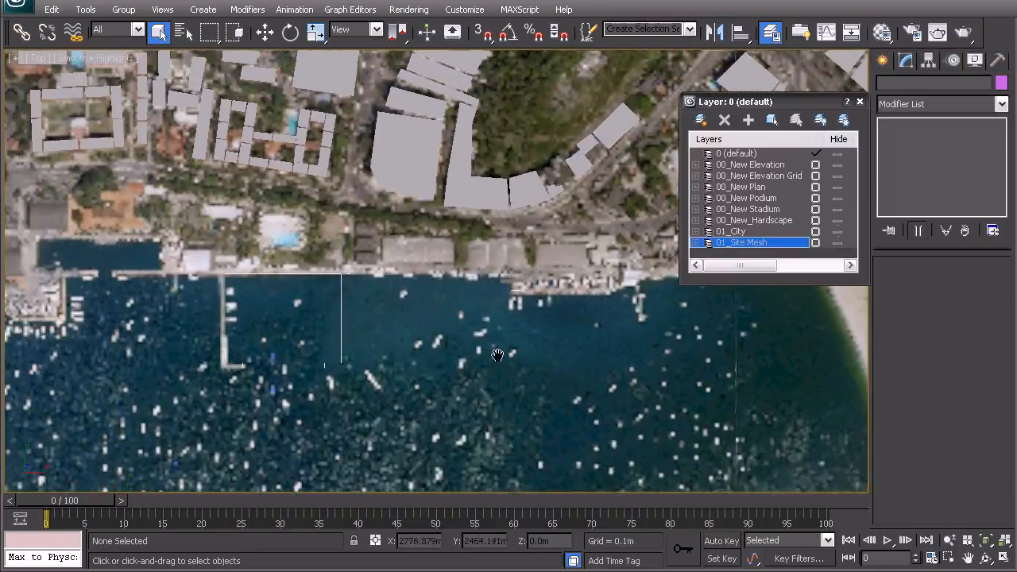
Review the linked plan along the shoreline in shaded display and, in wireframe, around its jetties and central building
middle_drag(443, 235, 606, 240)
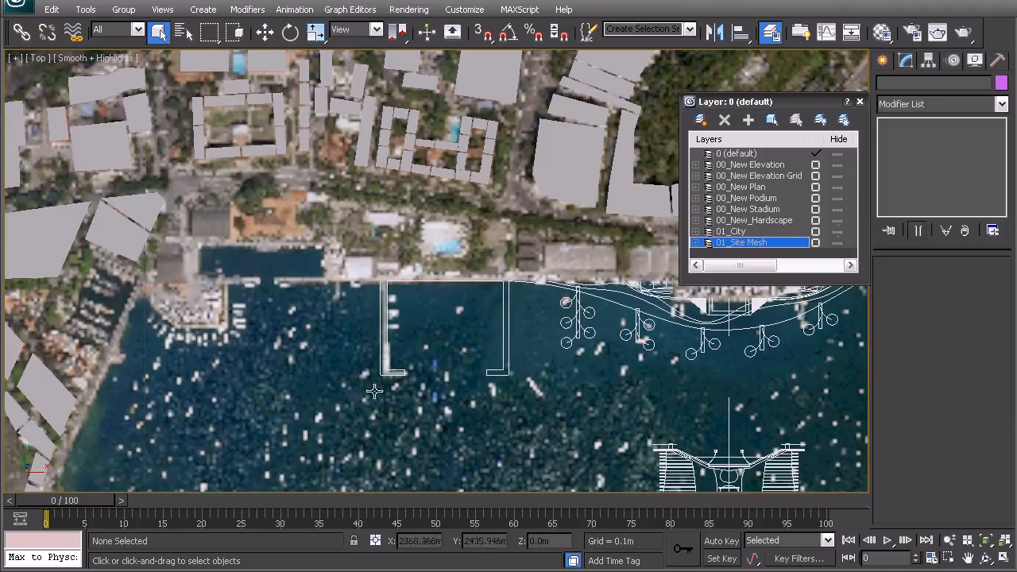
middle_drag(445, 235, 9, 236)
middle_drag(306, 312, 341, 254)
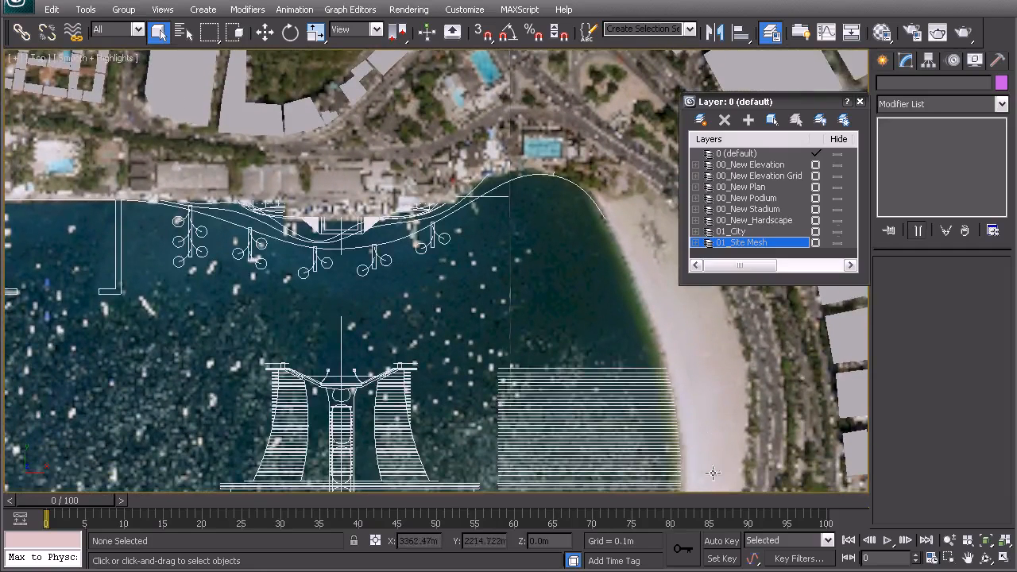
key(F3)
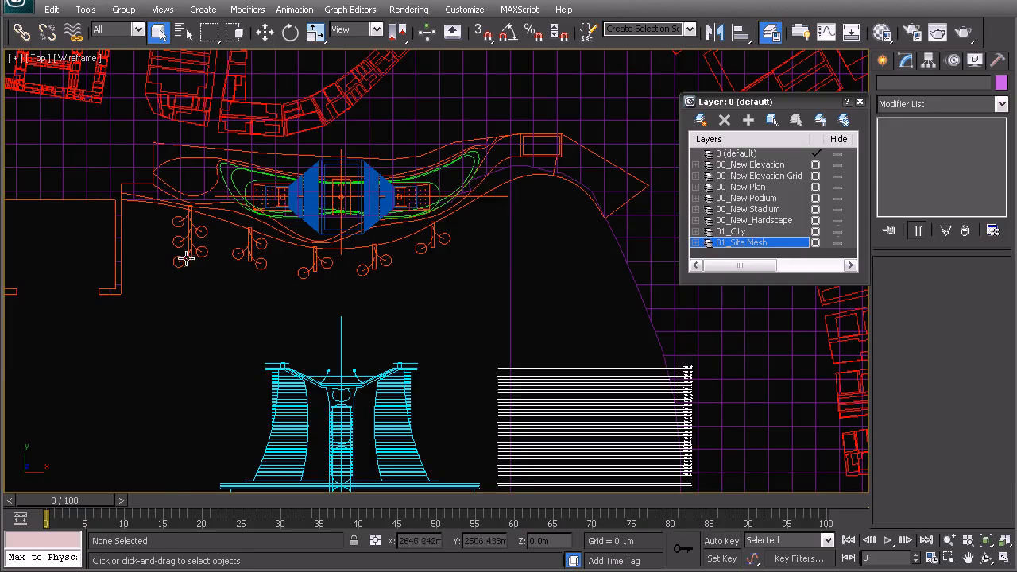
scroll(230, 282, up, 4)
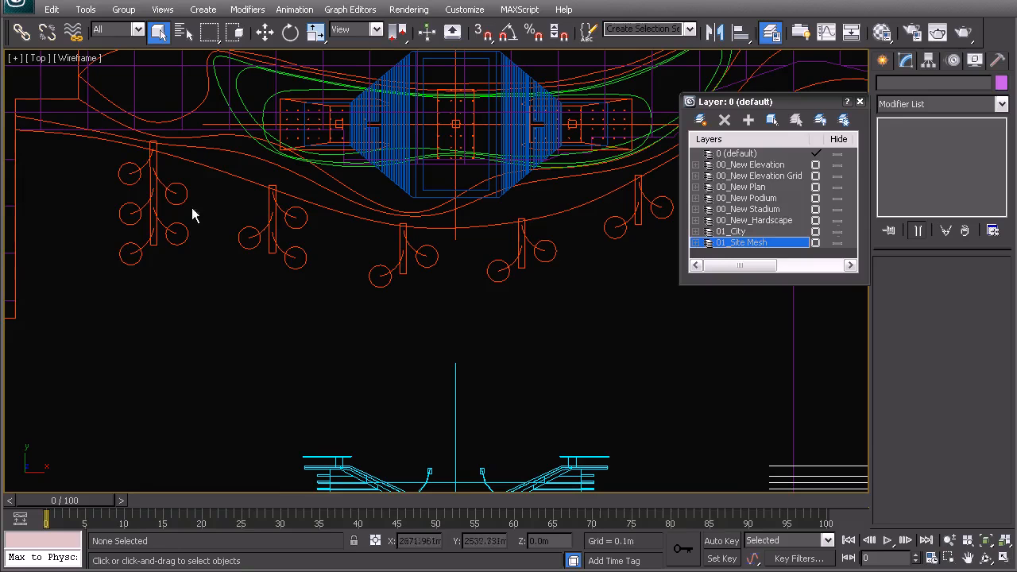
middle_drag(482, 193, 394, 193)
scroll(408, 256, down, 2)
middle_drag(456, 193, 424, 247)
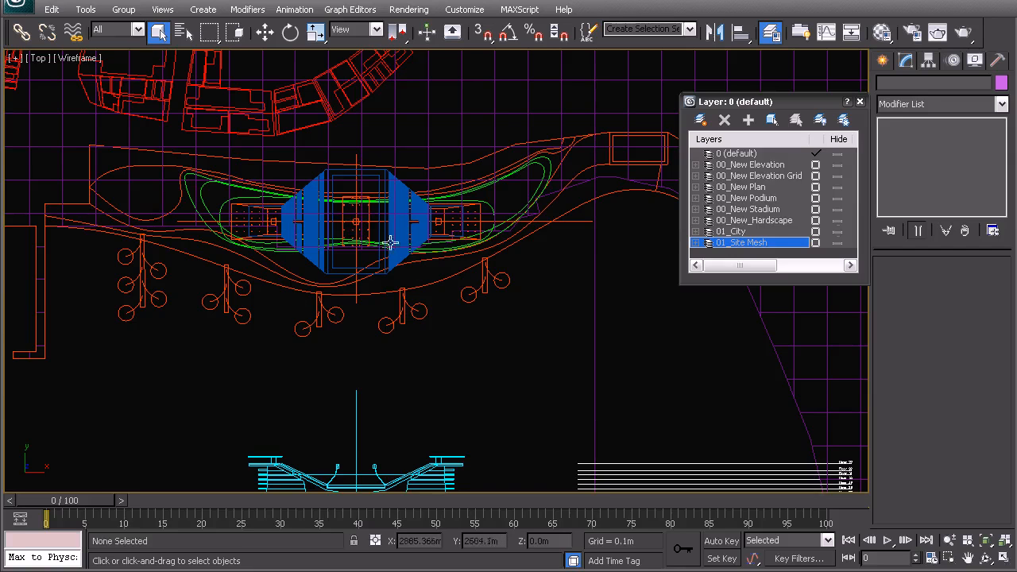
Examine the elevation and elevation grid drawings and where they lie relative to the plan and the surrounding city
middle_drag(414, 357, 432, 127)
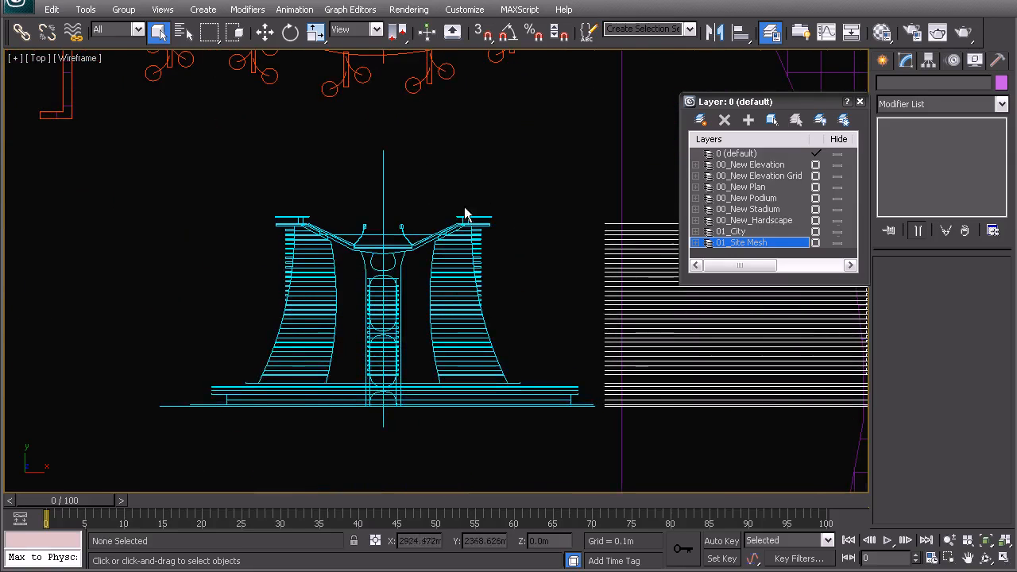
middle_drag(453, 265, 380, 287)
scroll(445, 238, down, 2)
middle_drag(468, 211, 491, 286)
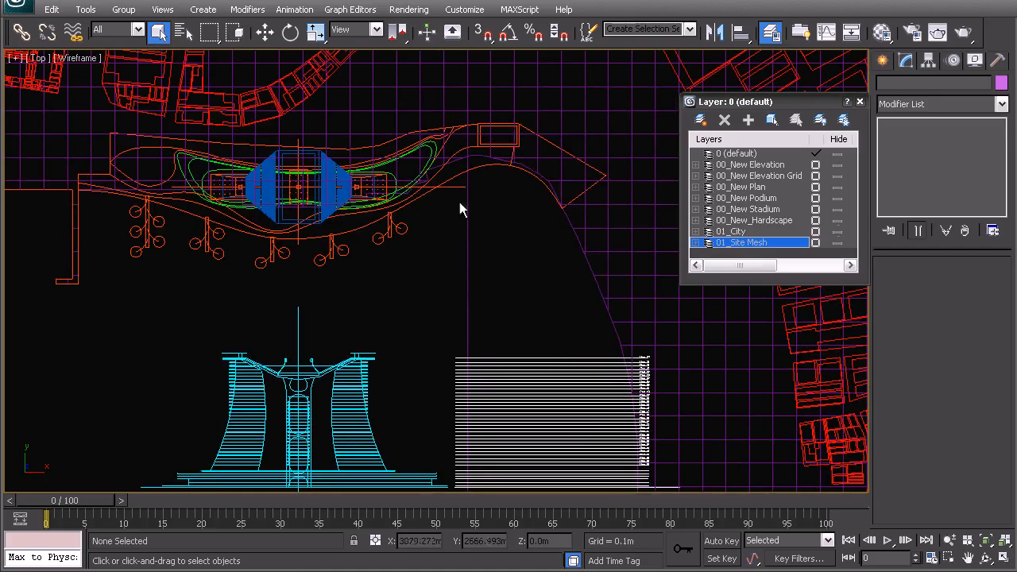
middle_drag(350, 402, 390, 259)
scroll(321, 325, up, 2)
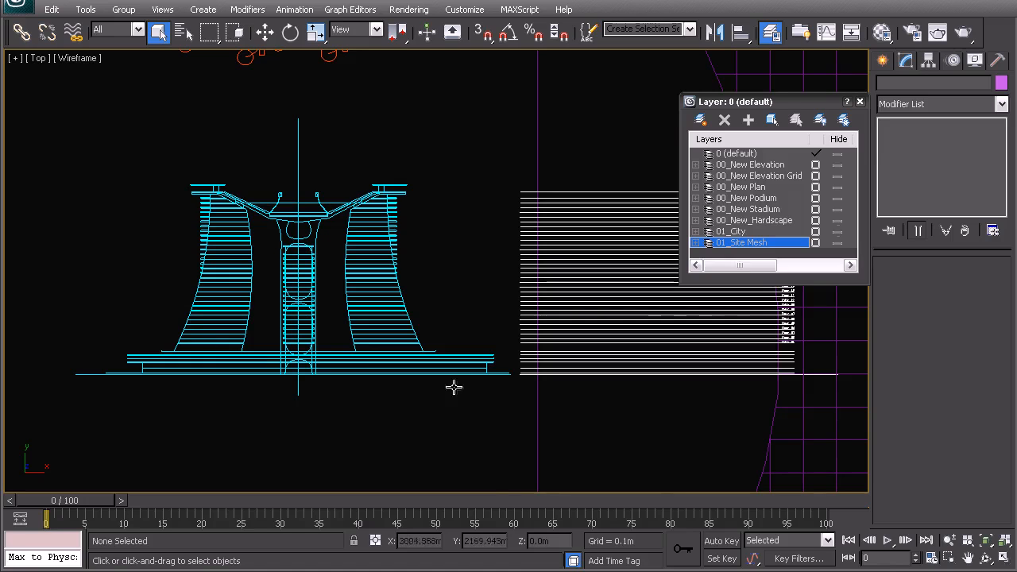
scroll(442, 298, down, 8)
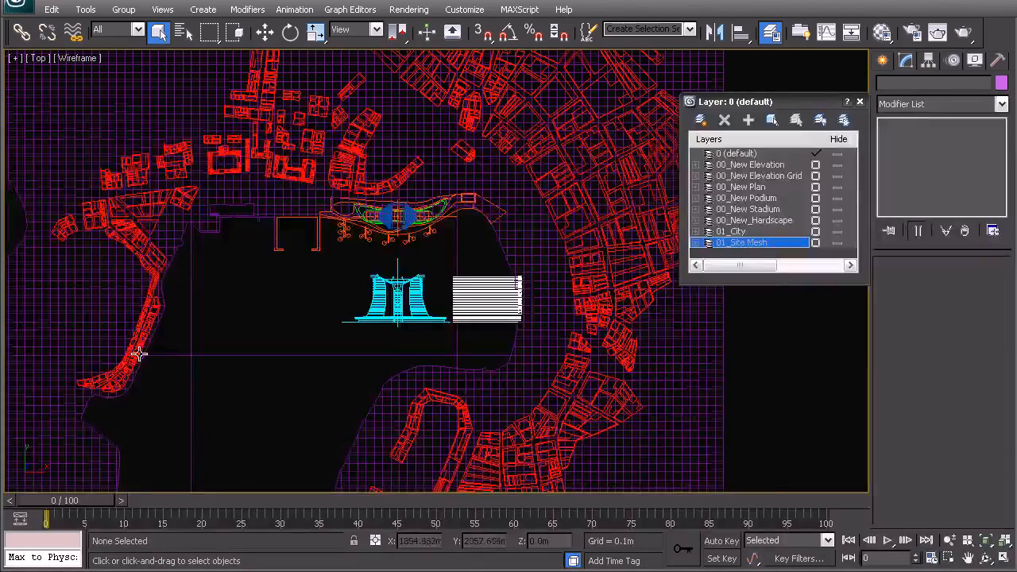
middle_drag(136, 352, 258, 185)
middle_drag(543, 209, 511, 341)
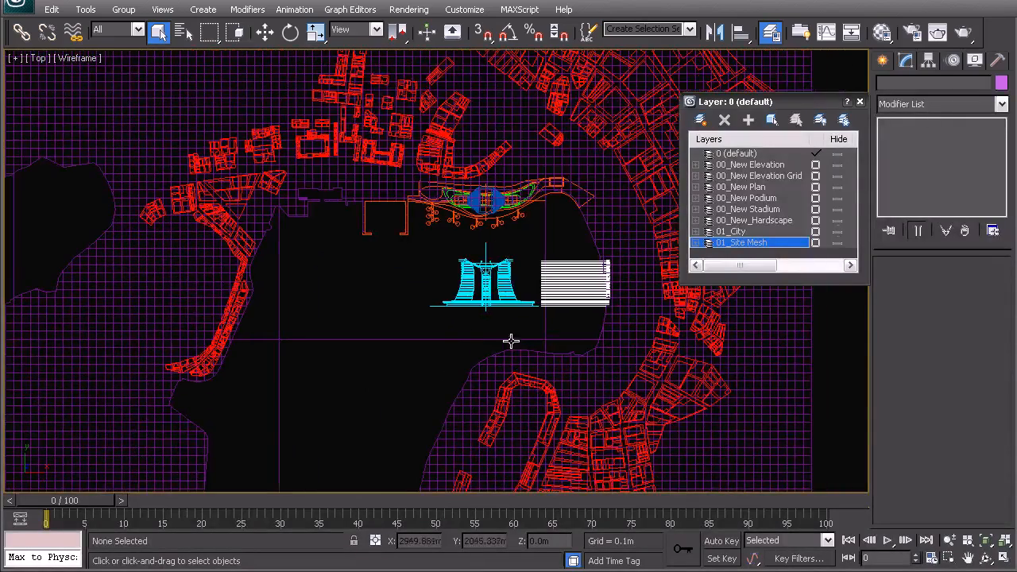
scroll(502, 250, up, 5)
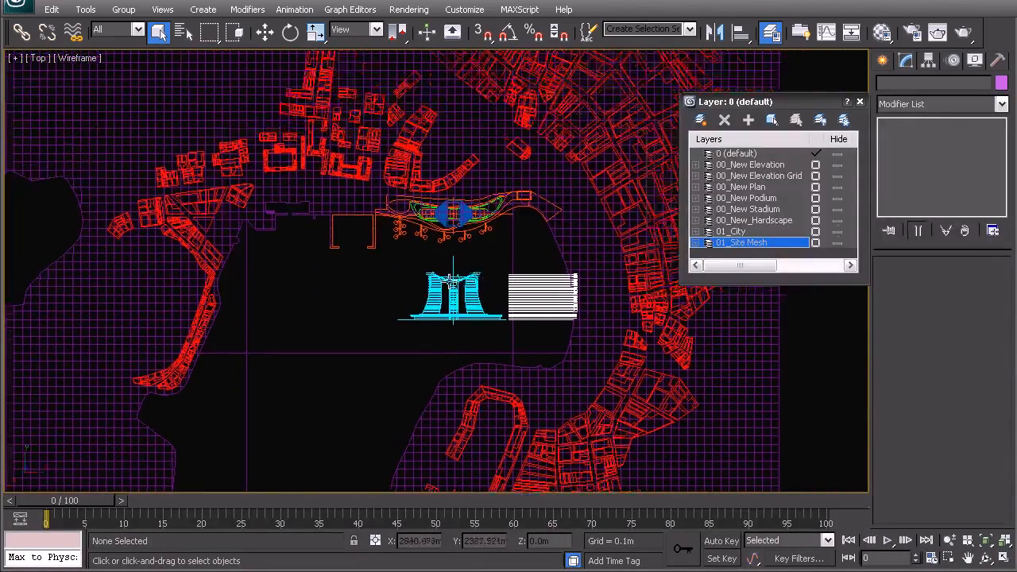
middle_drag(503, 251, 387, 279)
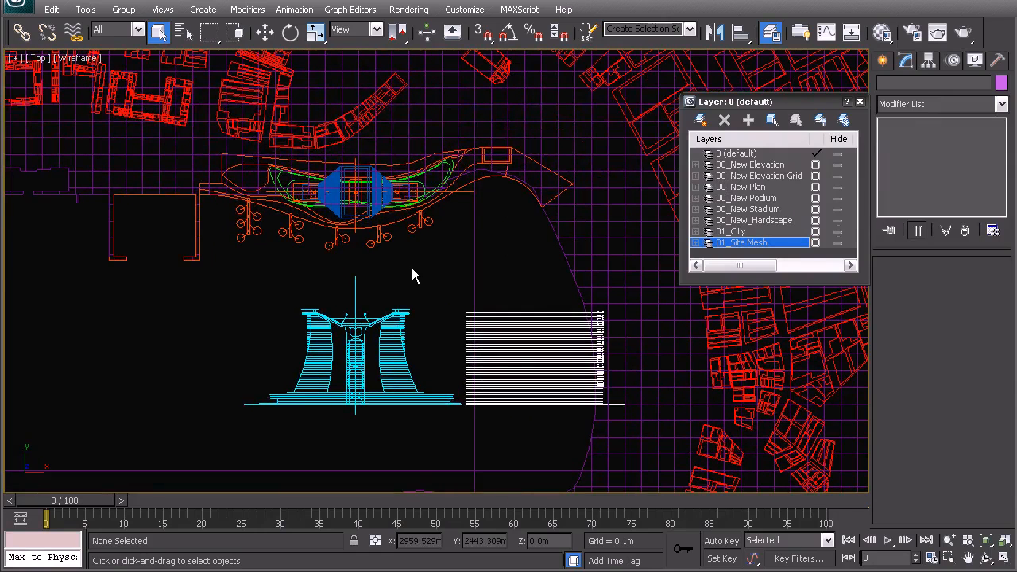
Hide the 01_City and 01_Site Mesh layers so only the linked drawings are displayed
click(838, 231)
click(837, 242)
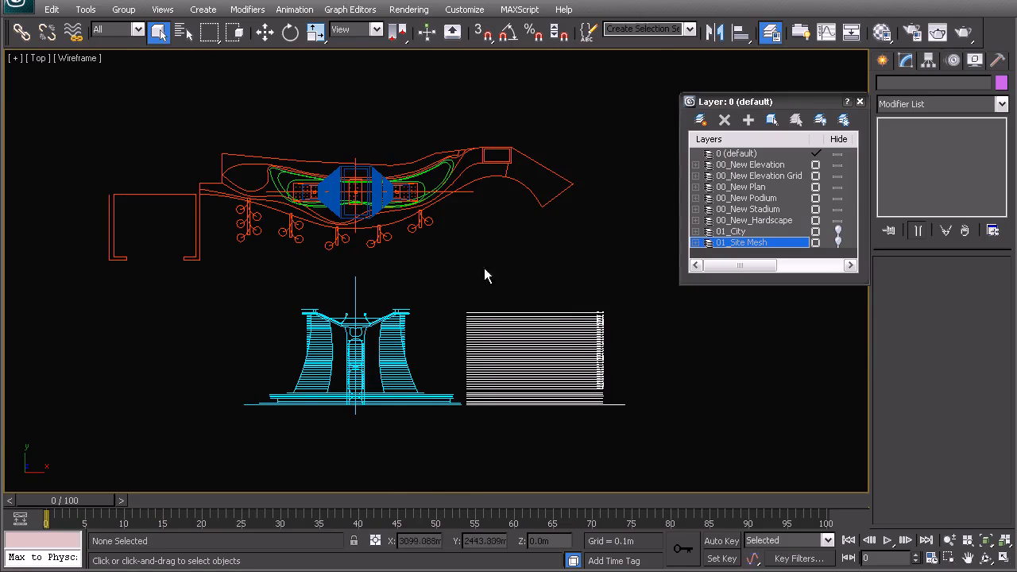
middle_drag(484, 267, 499, 224)
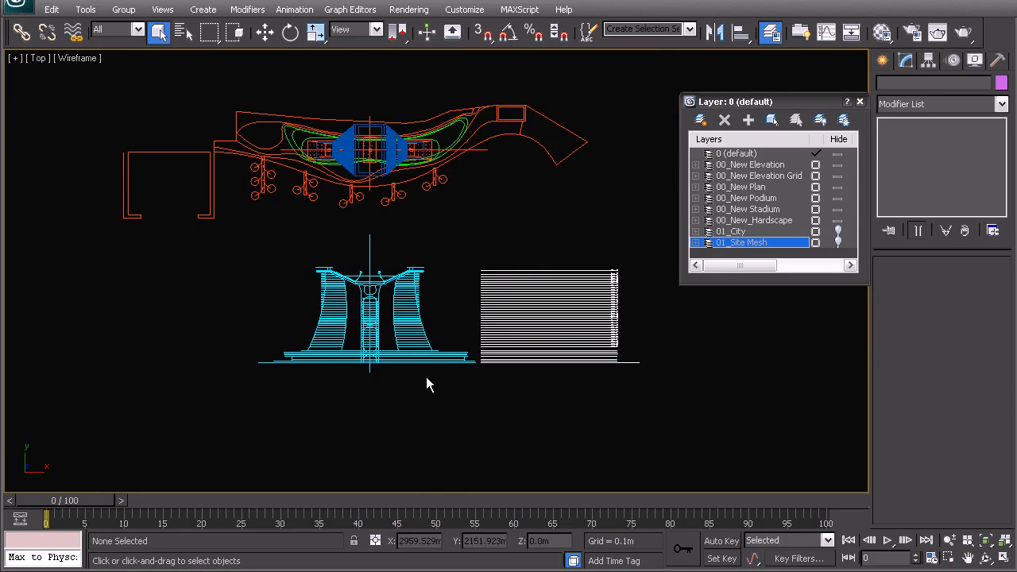
middle_drag(370, 238, 372, 273)
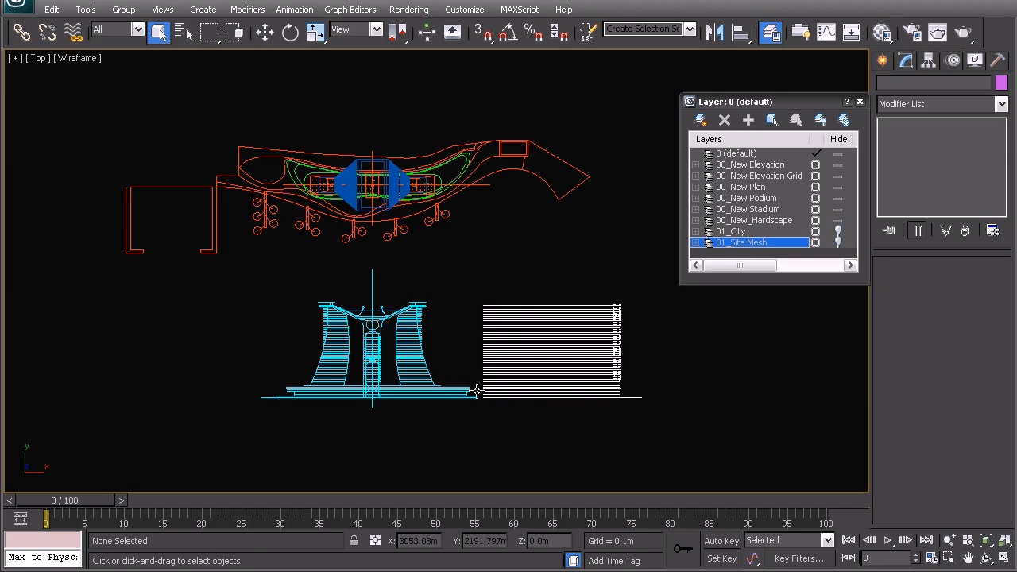
Select the tower elevation and the elevation grid drawings together
drag(722, 466, 234, 282)
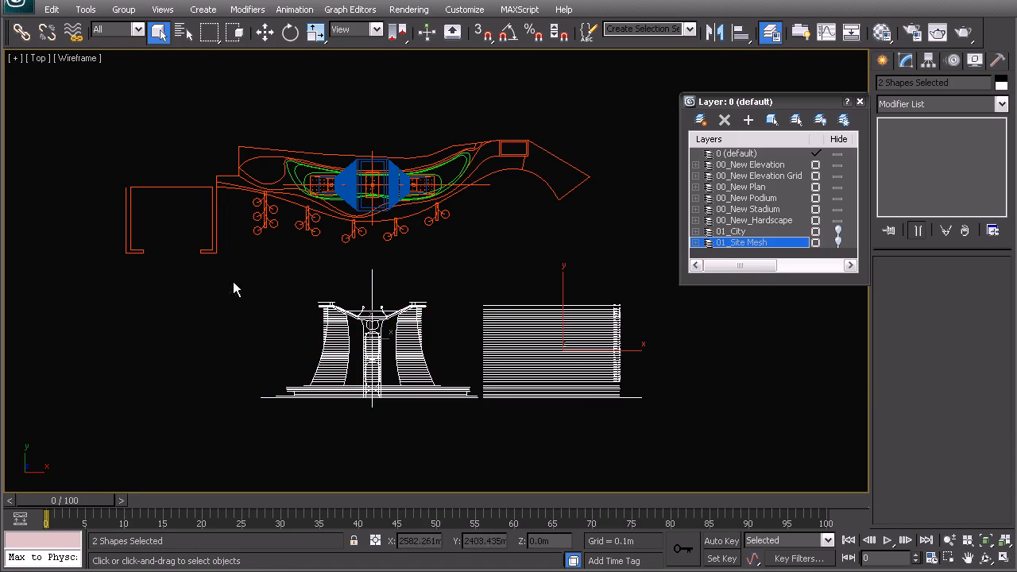
middle_drag(377, 350, 379, 302)
middle_drag(402, 337, 398, 355)
middle_drag(542, 352, 452, 315)
key(w)
drag(399, 254, 413, 231)
right_click(413, 230)
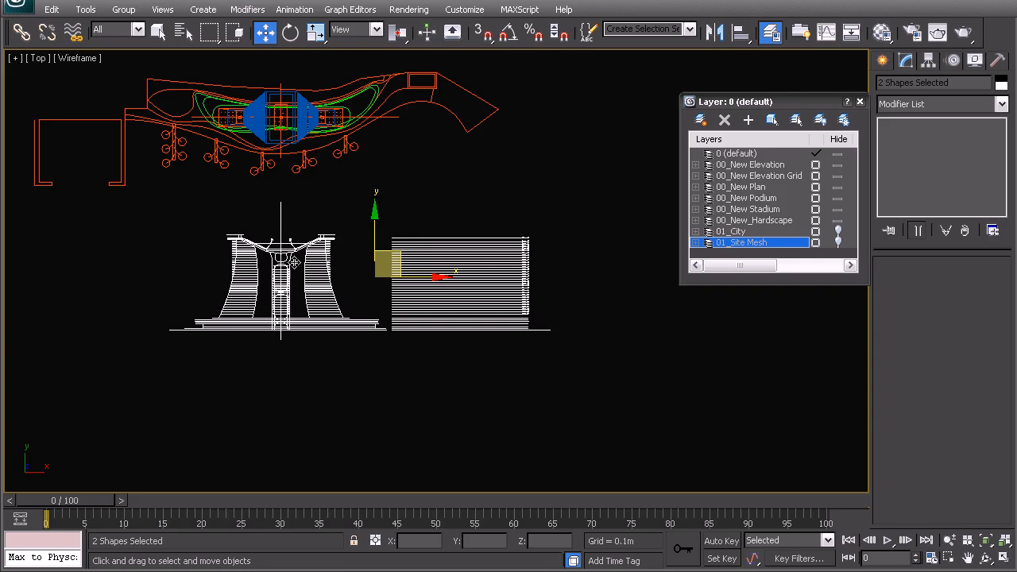
drag(396, 264, 365, 292)
right_click(364, 292)
Show the selected elevation drawings in an angled Perspective view and close the layer manager
middle_drag(318, 258, 453, 238)
key(p)
scroll(358, 325, up, 3)
middle_drag(358, 325, 386, 301)
click(860, 101)
middle_drag(494, 250, 515, 259)
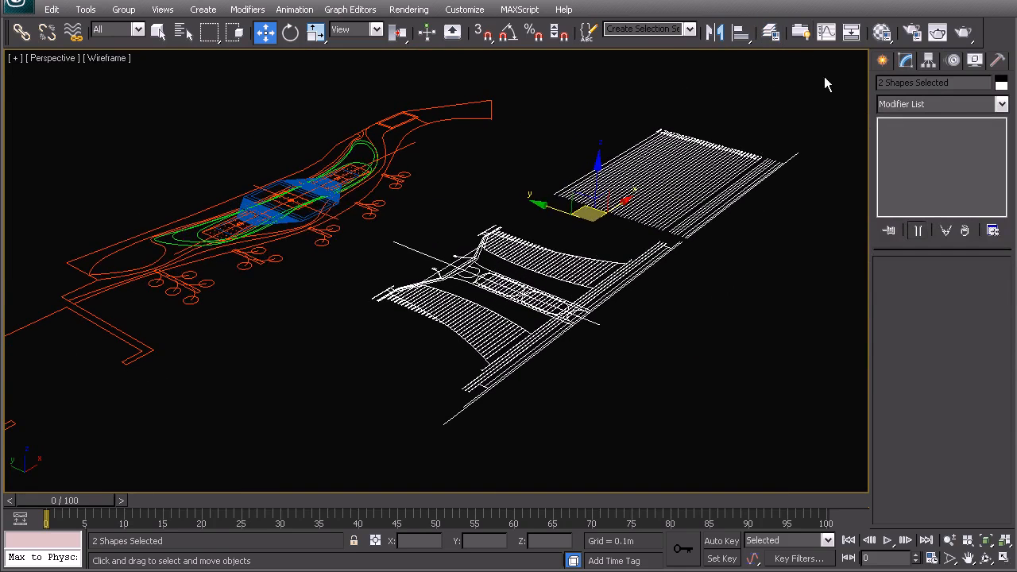
Display the Axis Constraints toolbar and place it in a free area above the elevation grid drawing
right_click(673, 46)
click(703, 98)
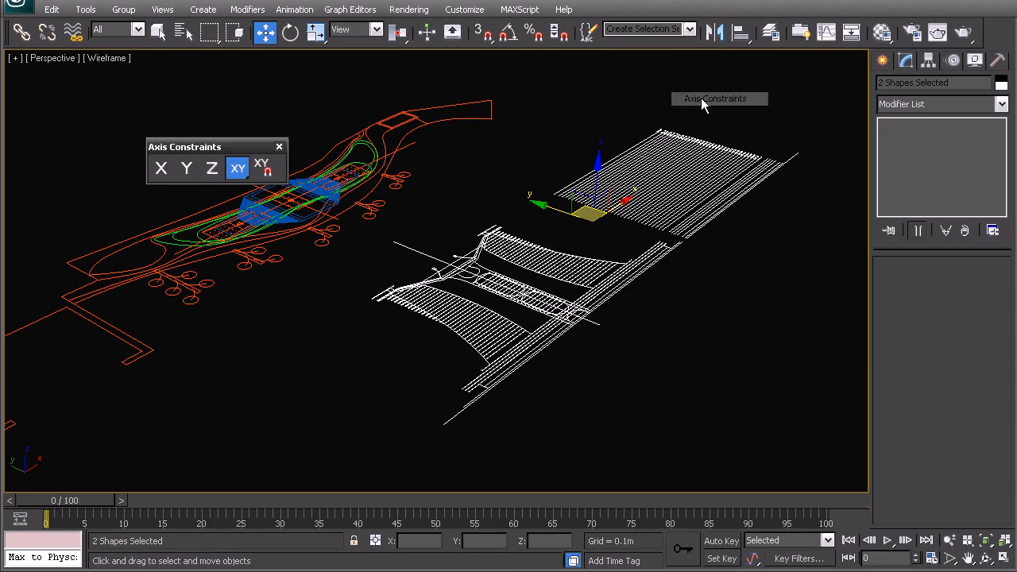
drag(254, 139, 725, 69)
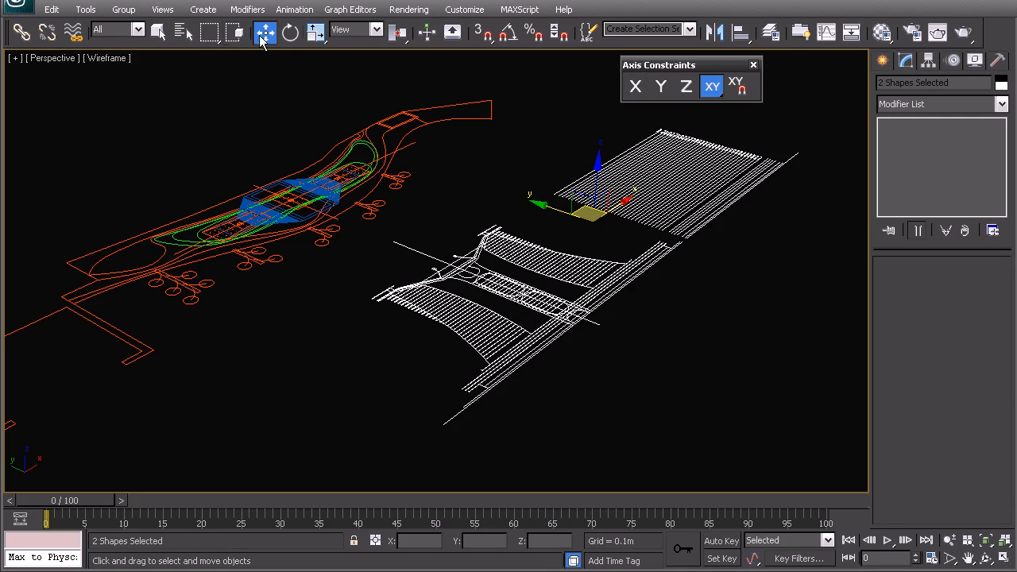
Set the Move tool to use the transform coordinate center and constrain it to the X axis
mouse_move(210, 32)
mouse_down()
mouse_move(209, 106)
mouse_move(209, 64)
mouse_up()
drag(403, 33, 399, 113)
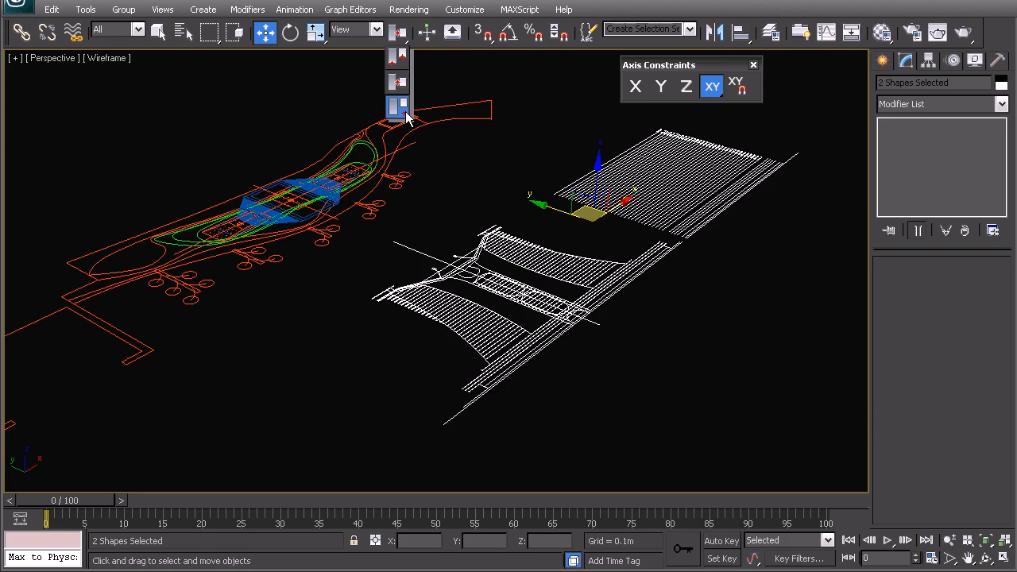
drag(408, 117, 403, 112)
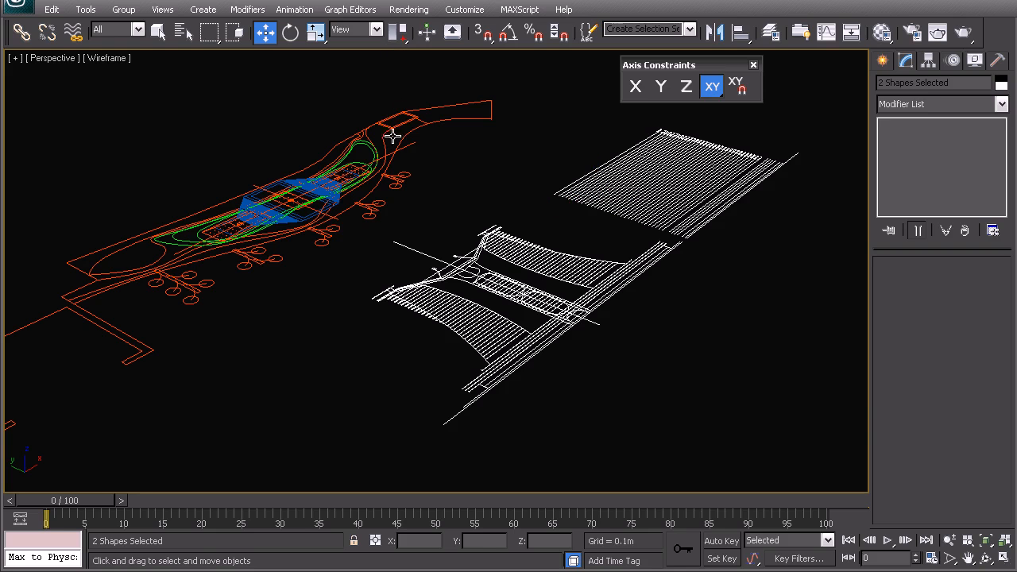
click(636, 87)
middle_drag(470, 426, 411, 395)
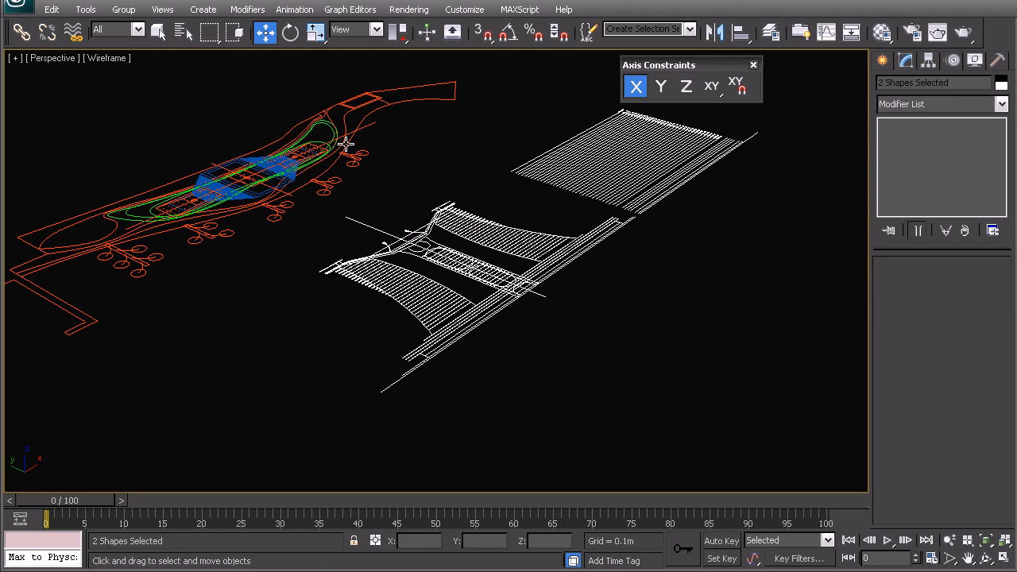
Turn on 3D snapping and check the baseline endpoints of the elevation and the elevation grid
key(s)
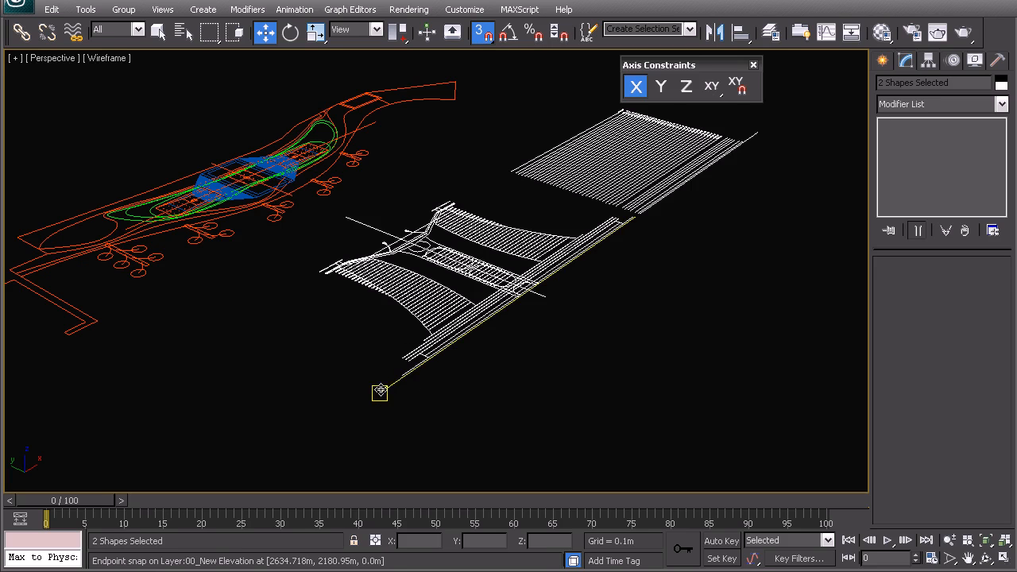
middle_drag(379, 391, 410, 322)
scroll(400, 338, up, 2)
scroll(351, 347, up, 3)
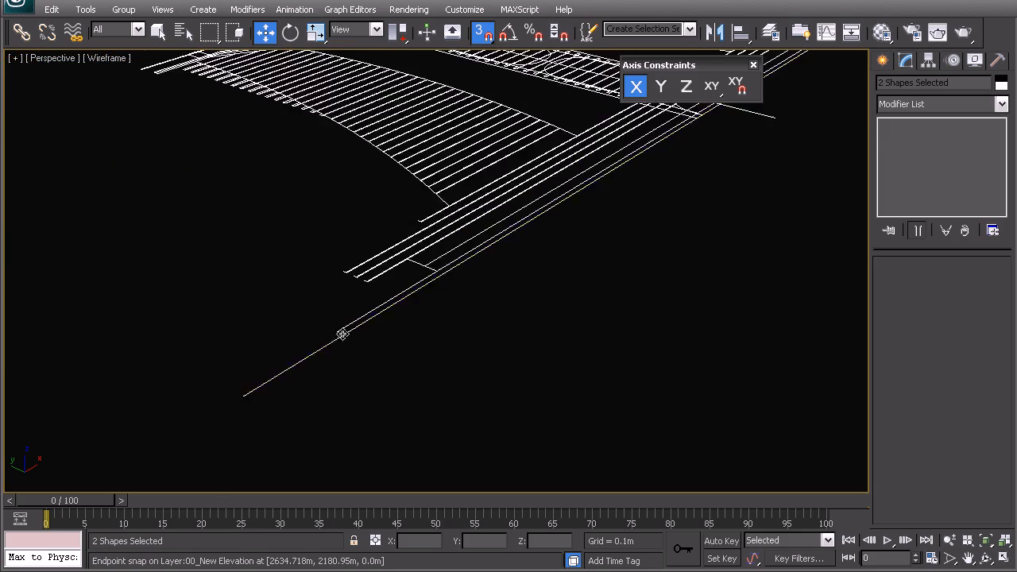
scroll(341, 362, down, 3)
middle_drag(500, 238, 307, 413)
middle_drag(608, 269, 321, 422)
middle_drag(697, 216, 384, 370)
scroll(477, 306, up, 2)
scroll(488, 302, up, 4)
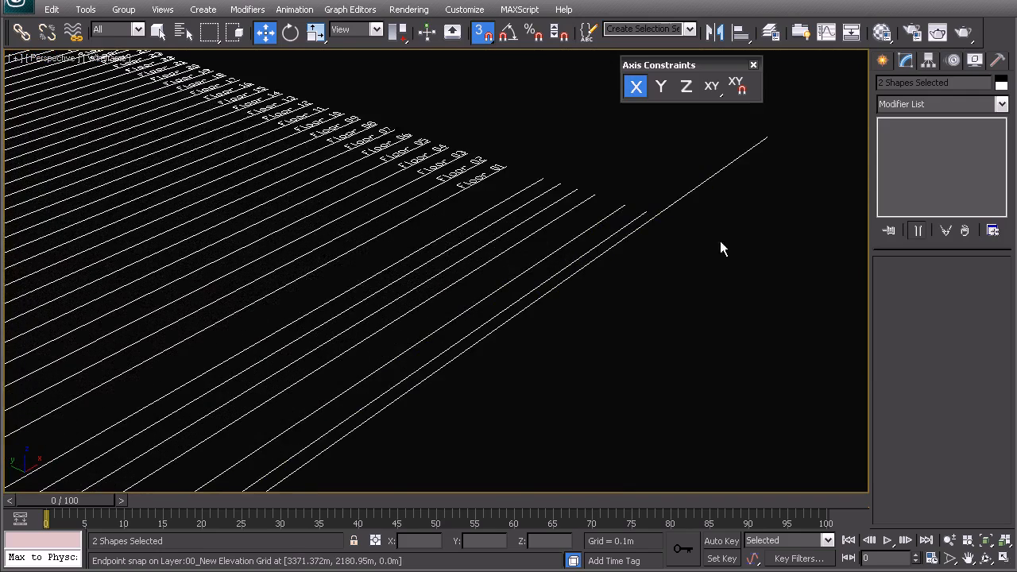
middle_drag(720, 241, 706, 252)
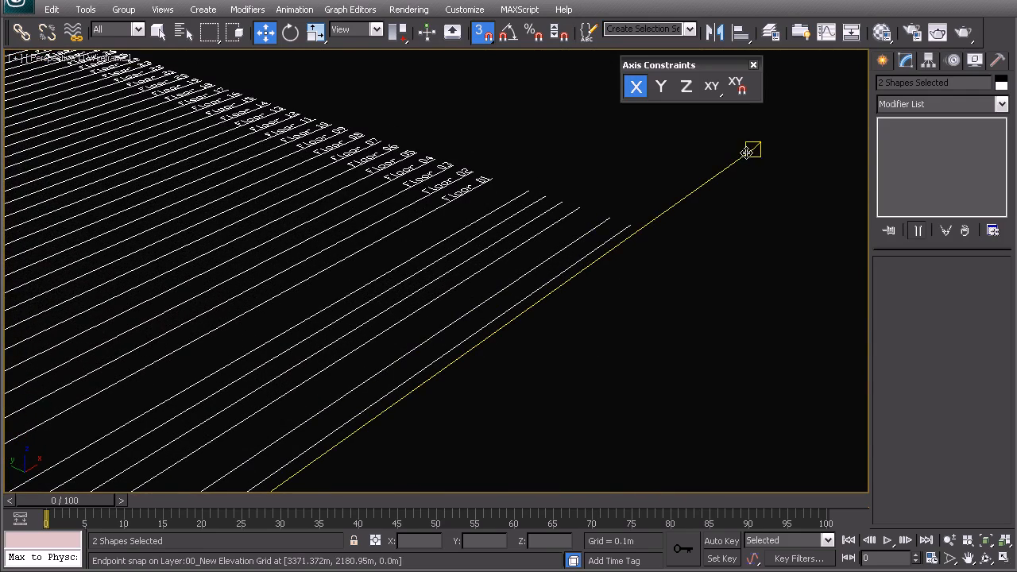
Rotate the elevation and elevation grid upright about the X axis from the elevation's baseline endpoint, using angle snap
scroll(665, 243, down, 6)
scroll(593, 268, down, 1)
middle_drag(191, 335, 507, 124)
scroll(341, 293, up, 3)
middle_drag(448, 230, 302, 318)
key(e)
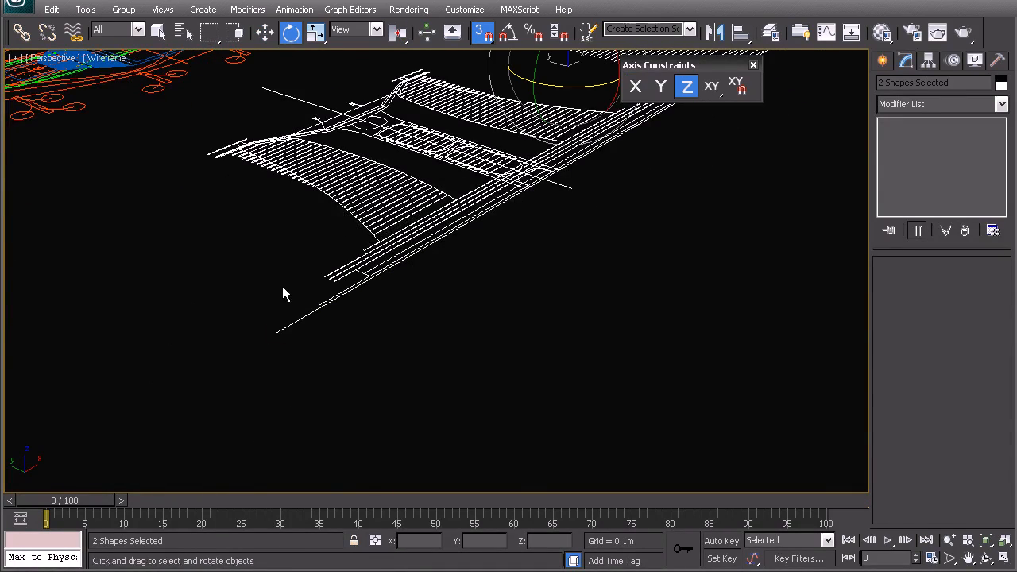
drag(275, 331, 279, 340)
right_click(280, 341)
click(634, 87)
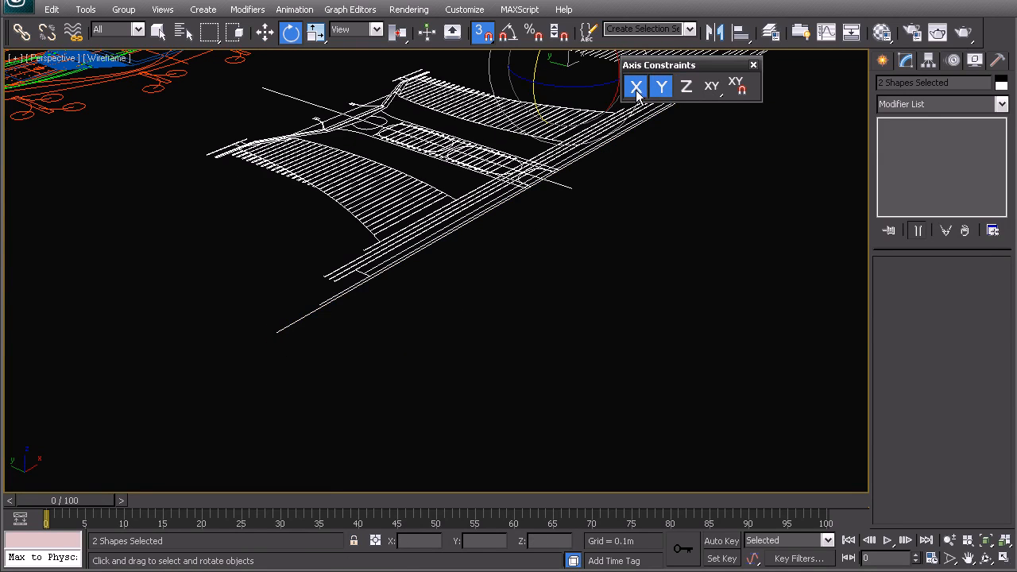
drag(275, 332, 225, 284)
key(a)
middle_drag(456, 259, 316, 304)
scroll(336, 311, down, 5)
Deselect the drawings, restore the XY axis constraint and close the Axis Constraints toolbar
click(570, 332)
middle_drag(615, 280, 612, 313)
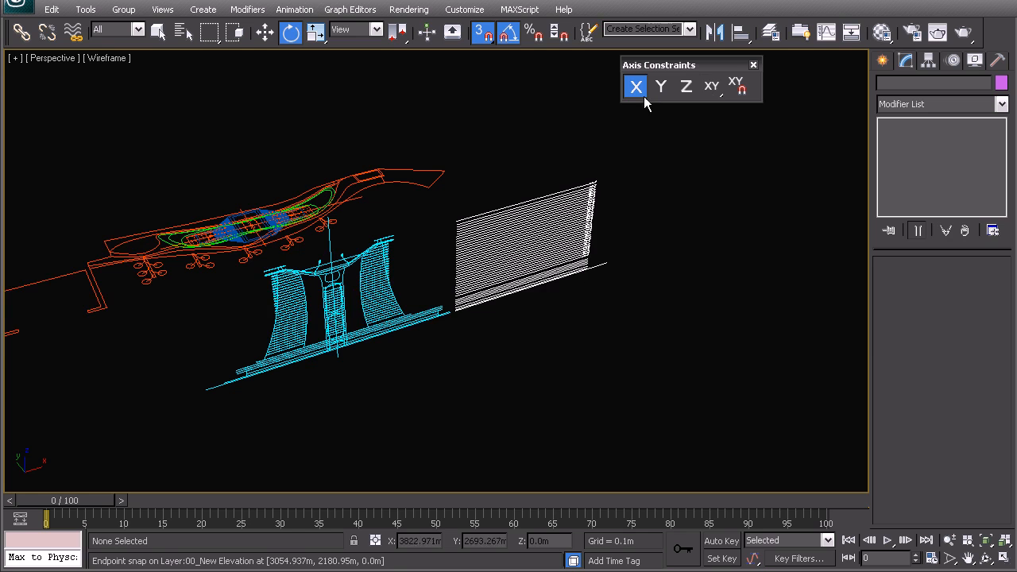
click(712, 85)
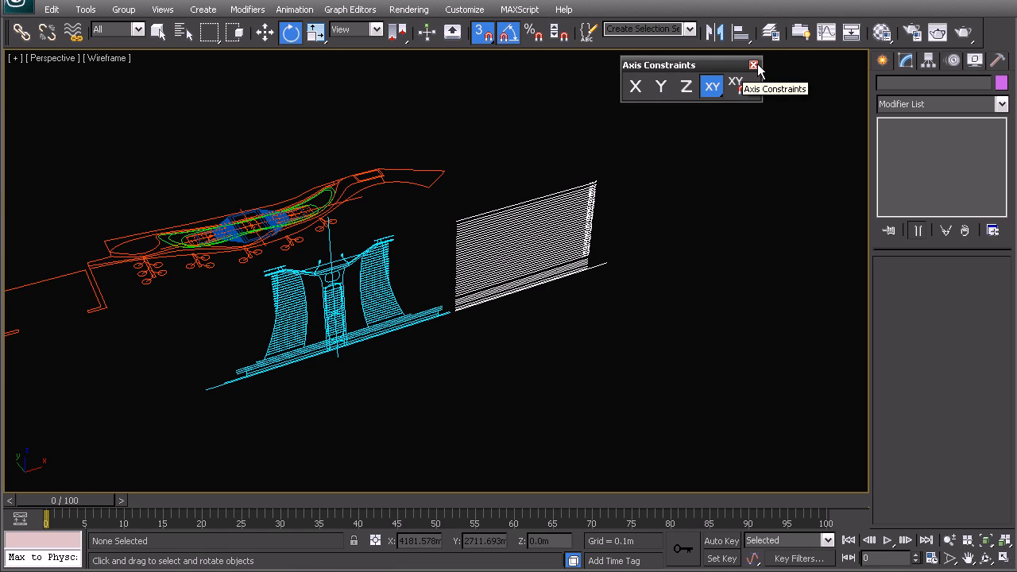
click(753, 65)
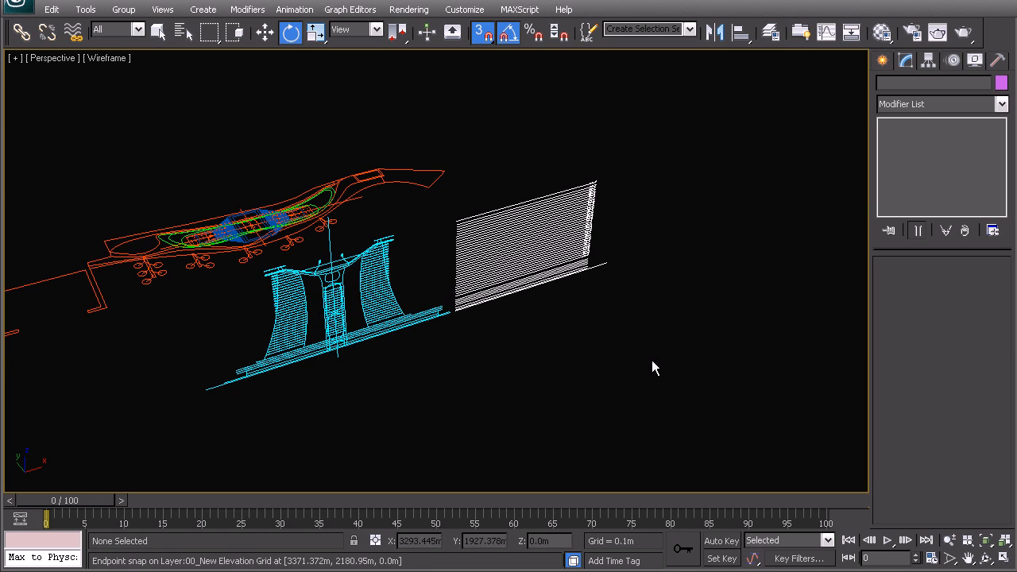
With 3D snapping off, move the elevation grid in front of the tower elevation, to about X 2864 m, Y 2125 m
drag(678, 346, 459, 201)
key(w)
key(s)
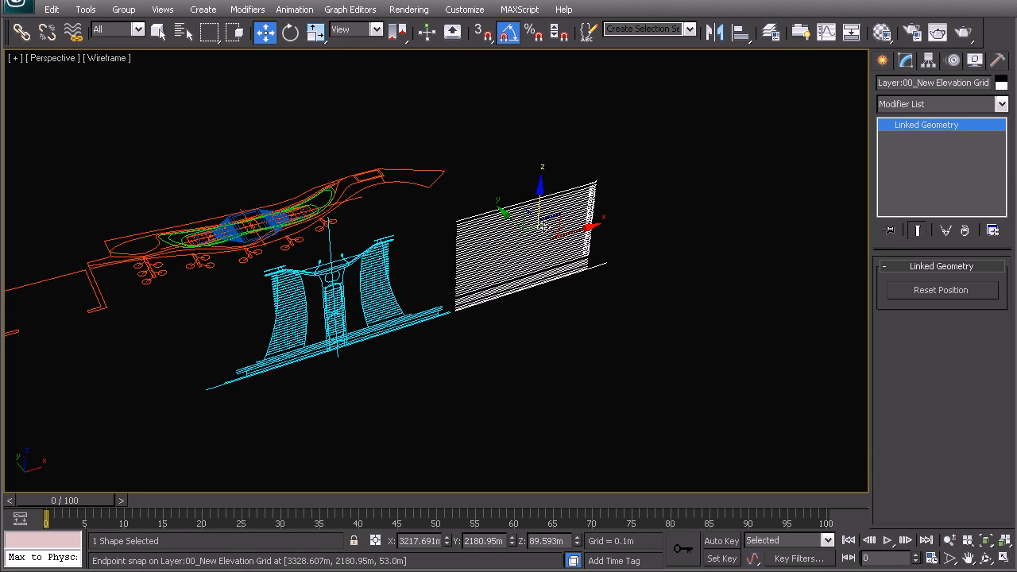
drag(544, 228, 374, 299)
In the Front view, shift the elevation grid sideways to about X 2969 m so its floor labels clear the tower elevation
key(f)
key(z)
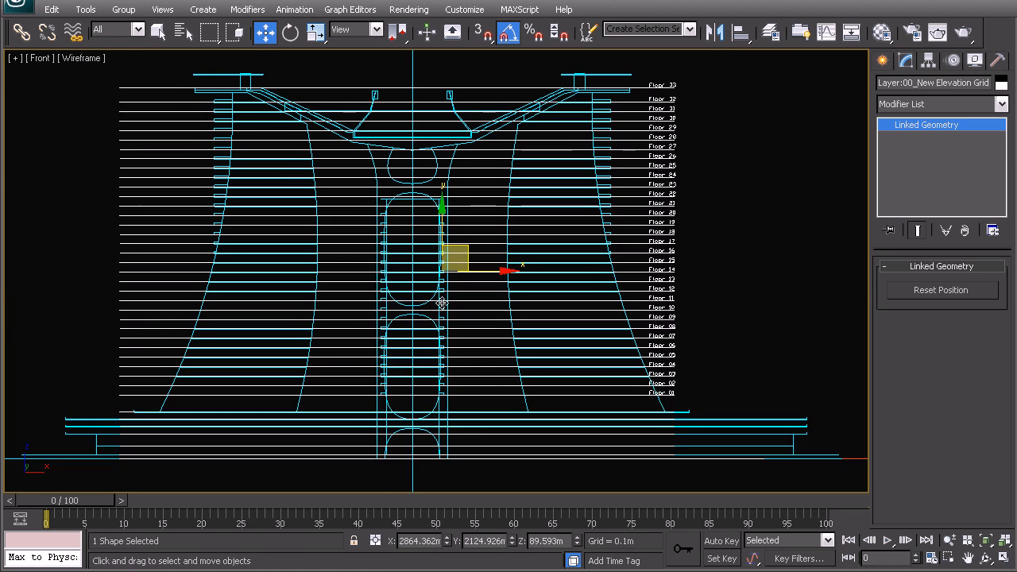
drag(477, 259, 692, 259)
middle_drag(669, 278, 546, 291)
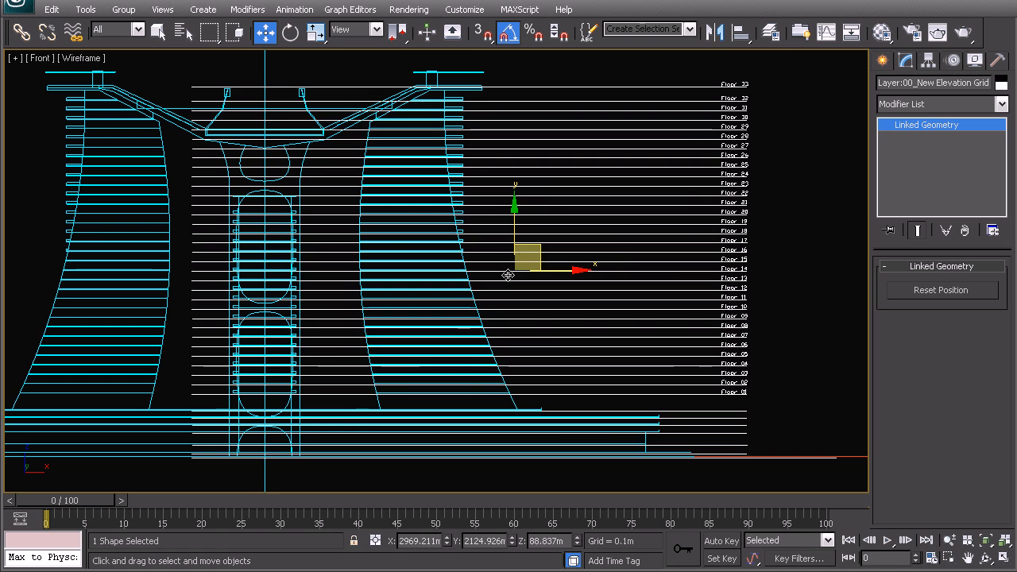
Examine the elevation grid's placement relative to the tower elevation in the Front and Perspective views, and clear the selection
drag(513, 216, 484, 254)
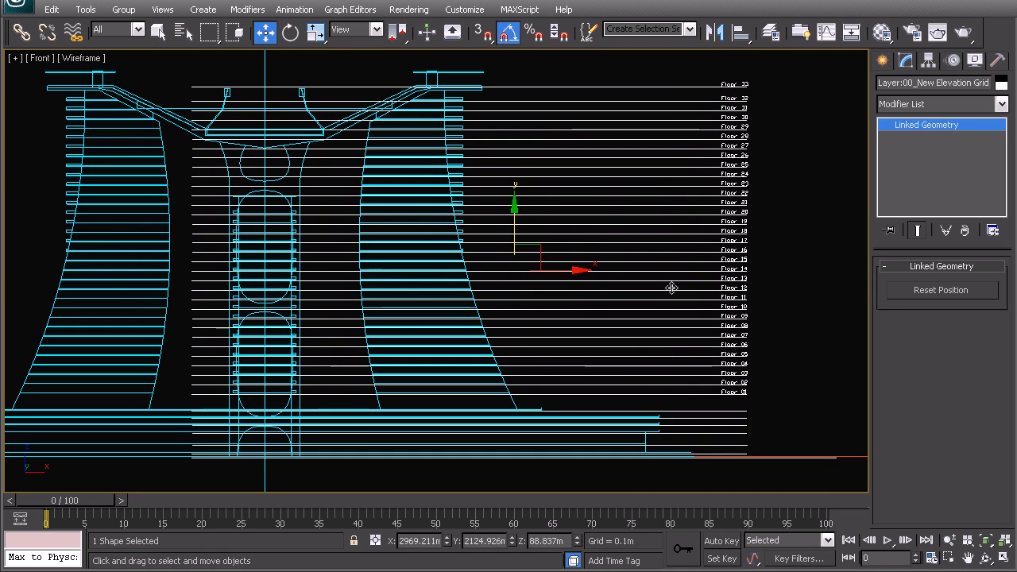
middle_drag(694, 449, 571, 342)
scroll(666, 405, up, 2)
middle_drag(840, 389, 483, 371)
scroll(519, 368, down, 3)
key(p)
key(z)
alt+middle_drag(430, 334, 483, 349)
scroll(418, 315, down, 5)
alt+middle_drag(350, 323, 408, 342)
click(370, 377)
scroll(371, 379, up, 5)
middle_drag(495, 111, 475, 274)
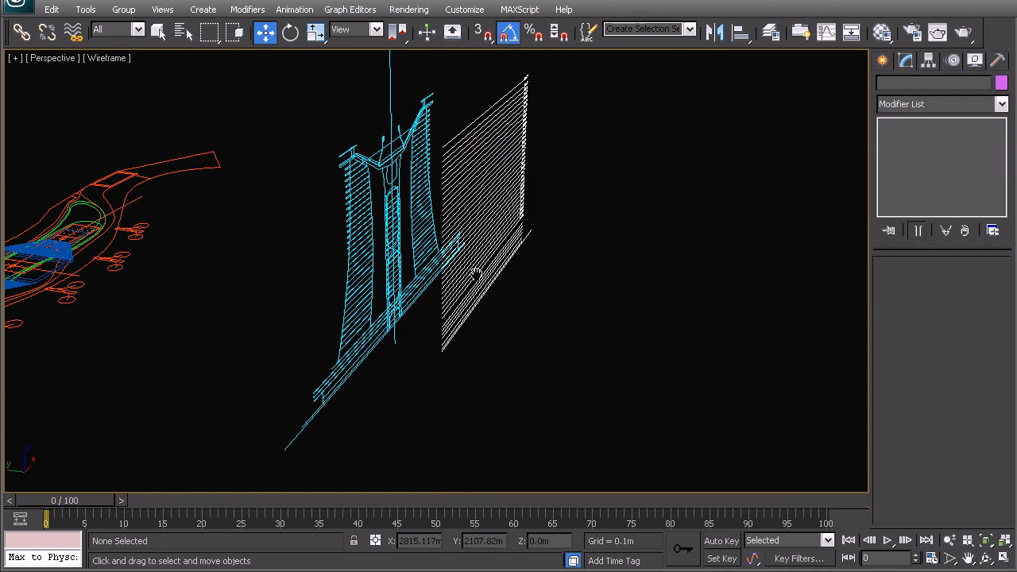
Give the elevation grid the brown custom object colour and deselect it
click(488, 203)
click(1001, 85)
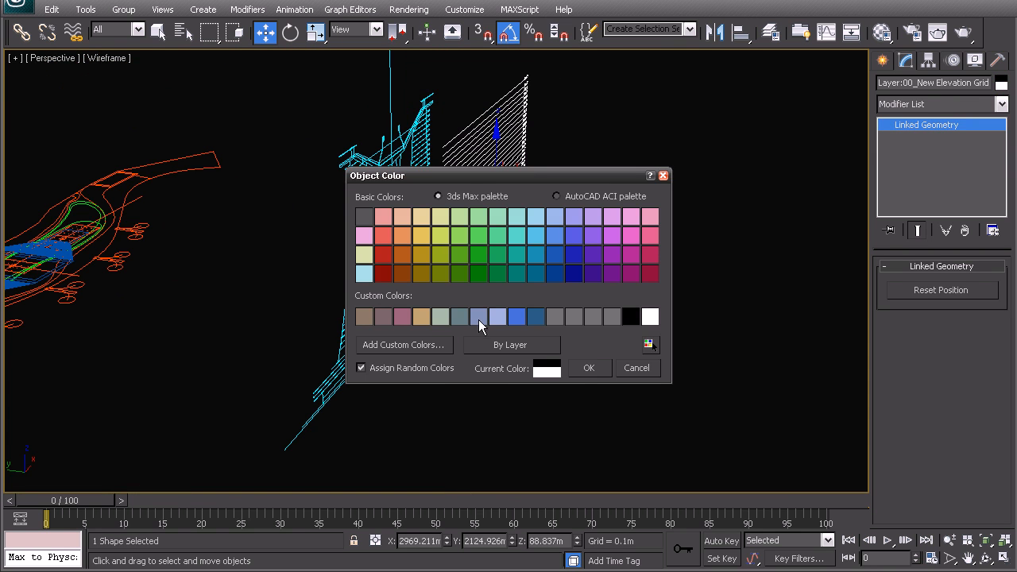
click(363, 317)
click(589, 368)
click(590, 315)
Change the tower elevation's object colour to the dark blue custom colour and deselect it
alt+middle_drag(589, 315, 472, 271)
click(346, 192)
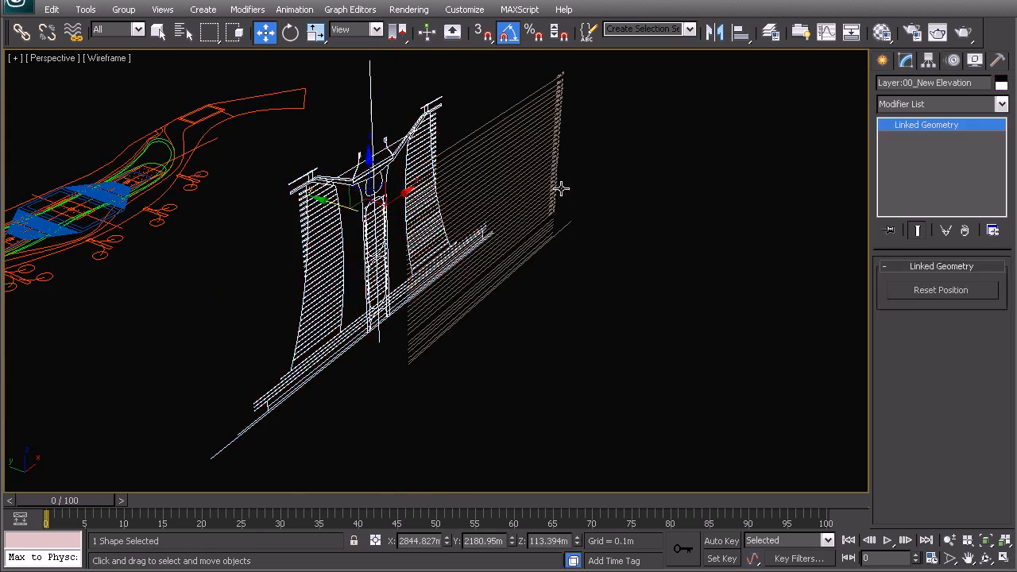
click(1000, 85)
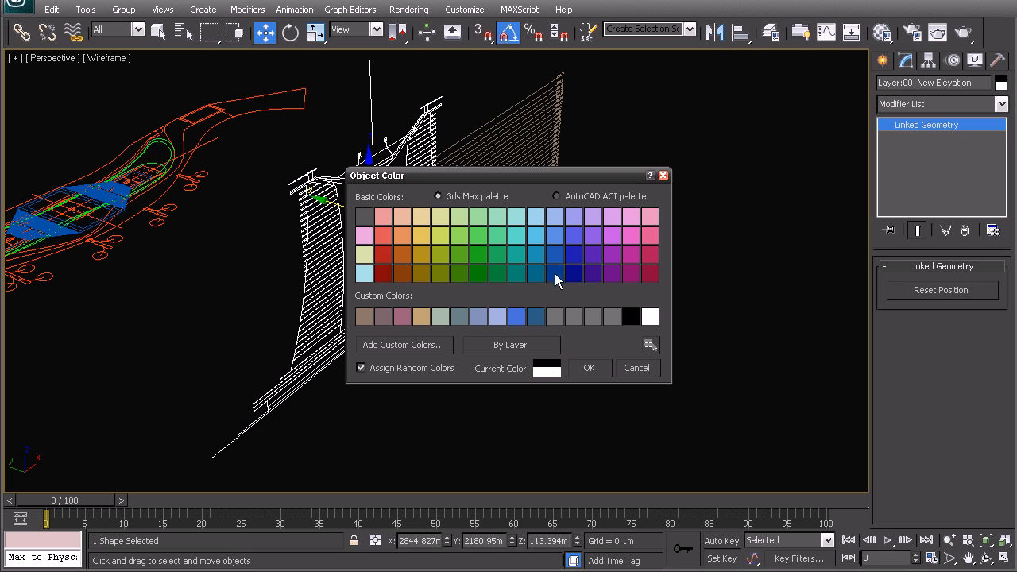
click(535, 317)
click(586, 368)
click(470, 331)
Recolour the elevation grid with the muted light blue custom colour and deselect it
alt+middle_drag(469, 331, 522, 198)
click(522, 198)
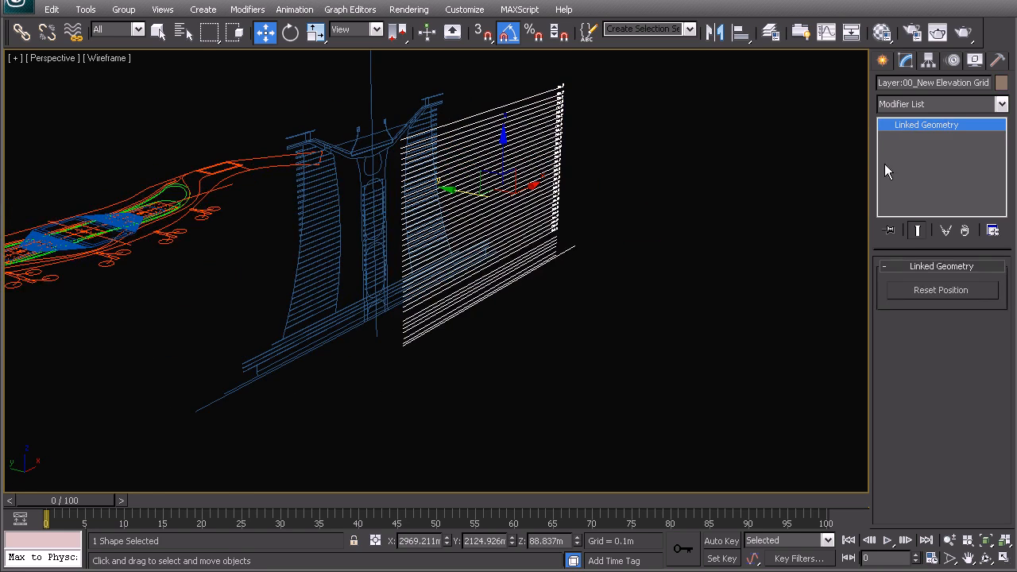
click(1001, 83)
click(483, 314)
click(591, 366)
click(500, 330)
Examine the plan, tower elevation and elevation grid together from several angles in the Perspective view
middle_drag(449, 299, 491, 311)
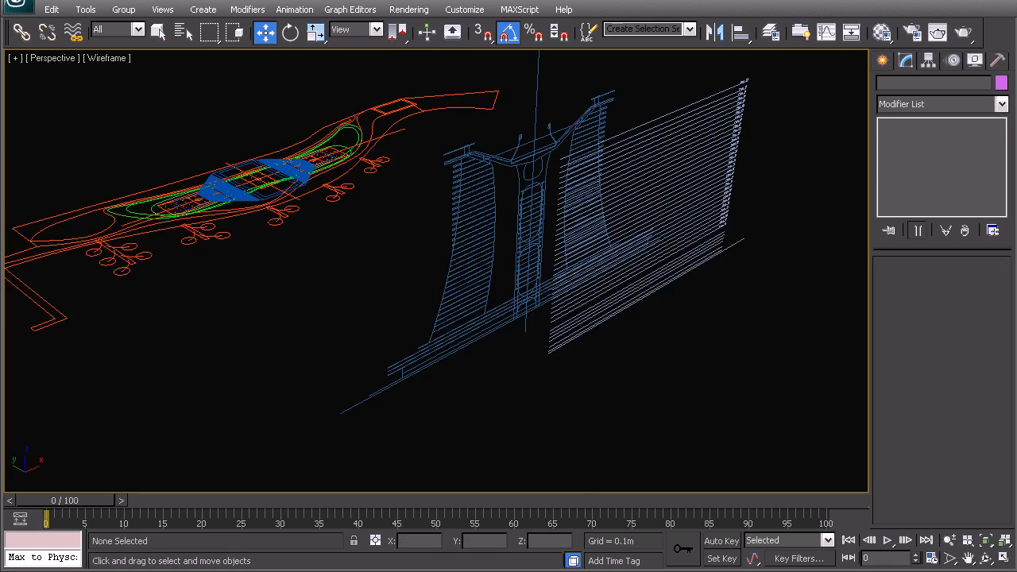
alt+middle_drag(538, 366, 424, 281)
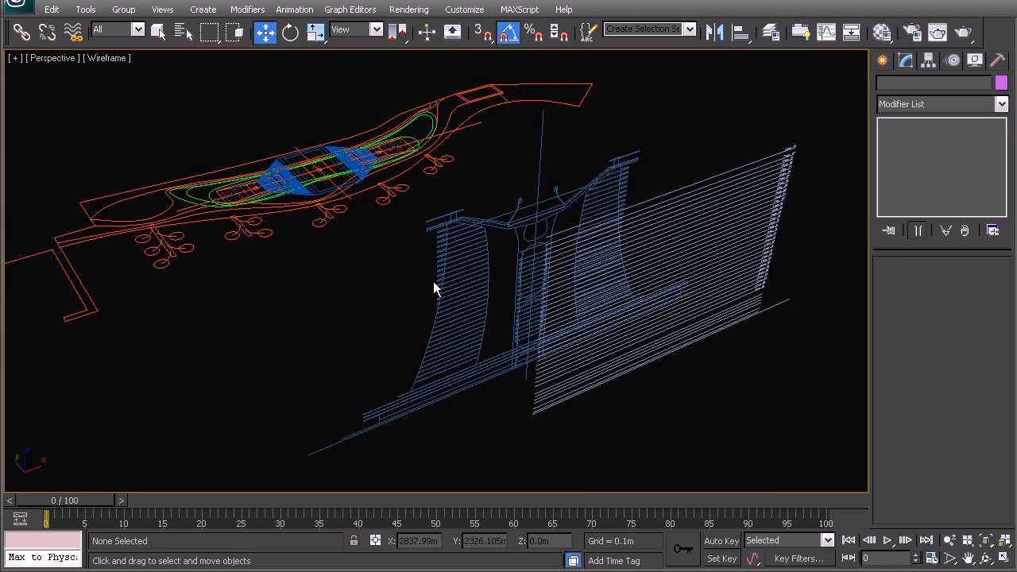
scroll(435, 285, down, 2)
alt+middle_drag(538, 279, 404, 261)
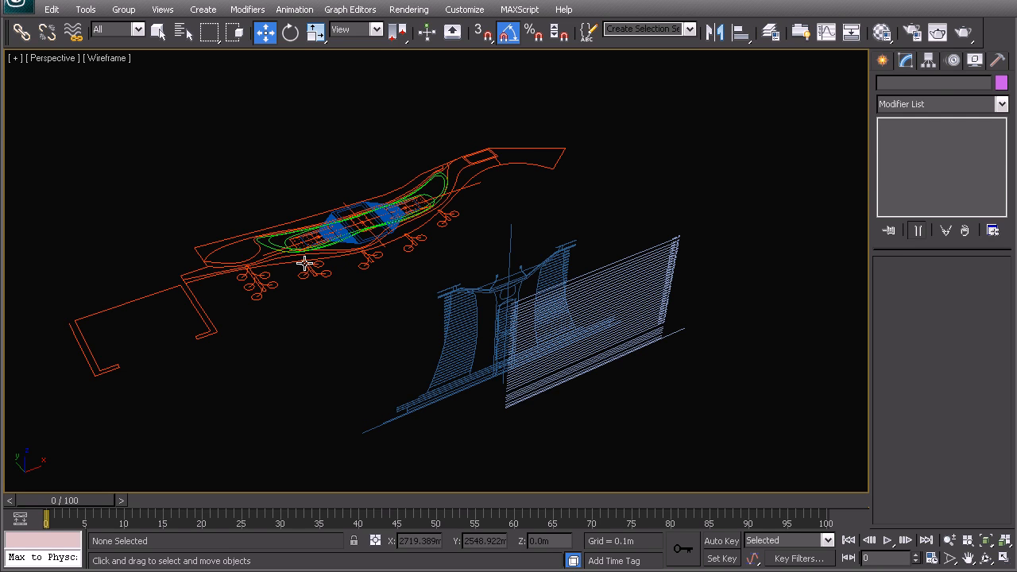
alt+middle_drag(321, 294, 288, 286)
alt+middle_drag(569, 229, 539, 272)
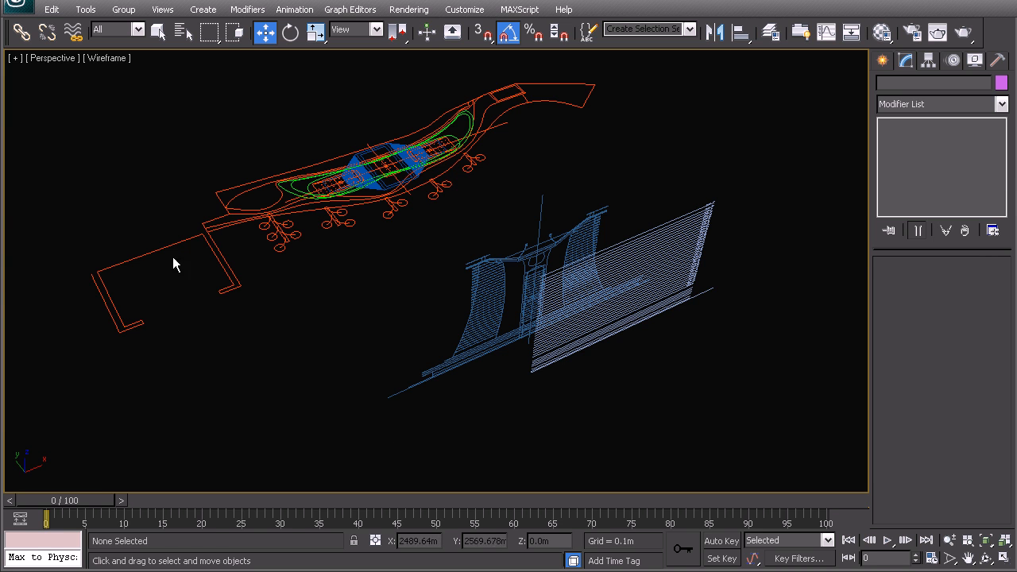
alt+middle_drag(358, 254, 457, 203)
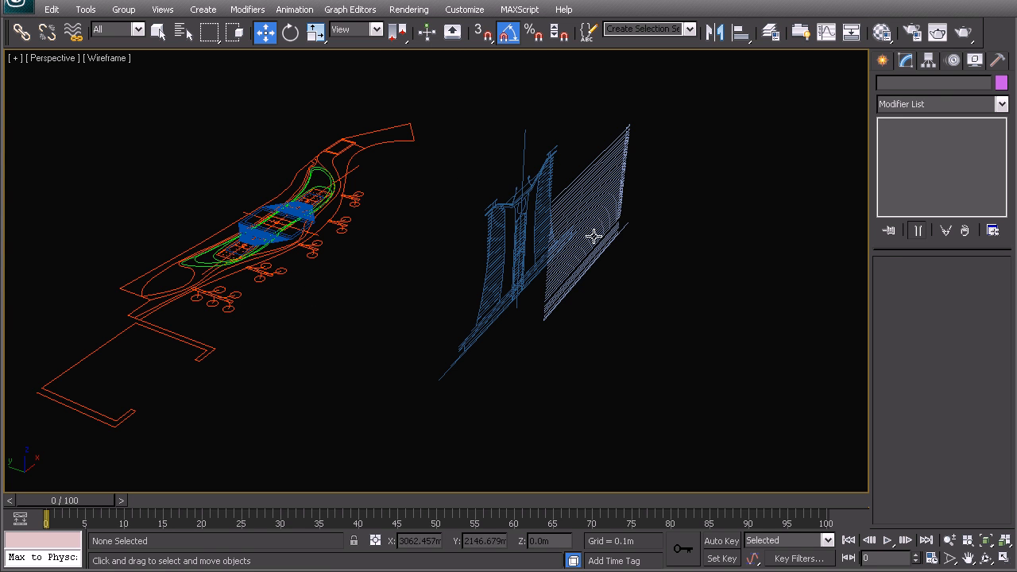
middle_drag(500, 277, 560, 280)
alt+middle_drag(618, 316, 515, 236)
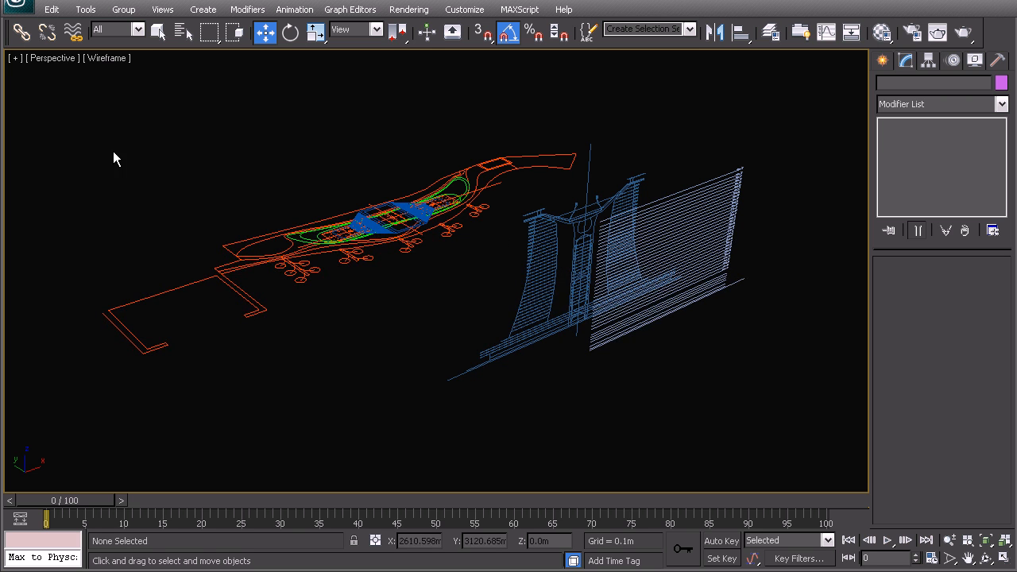
alt+middle_drag(458, 286, 629, 254)
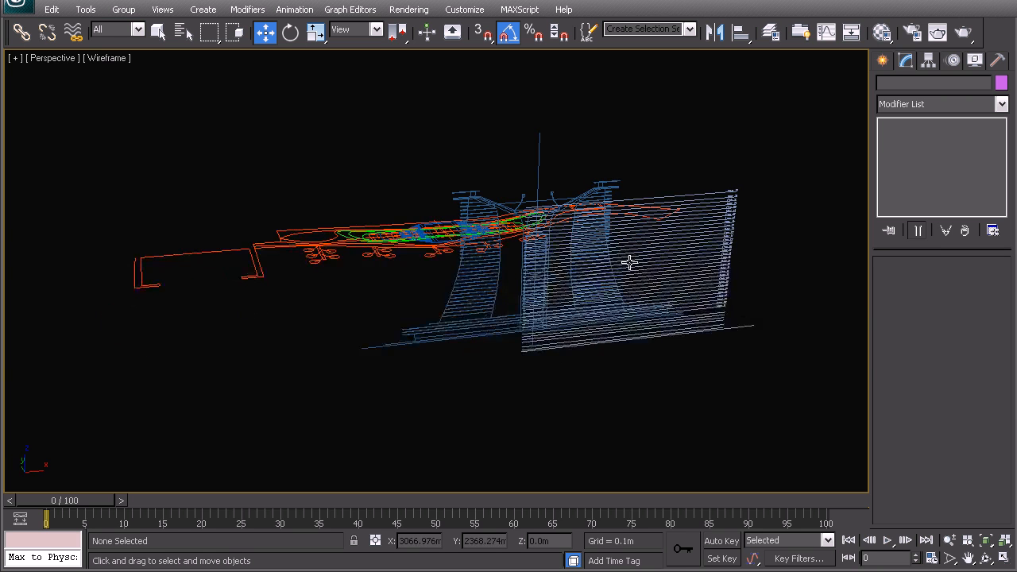
Compare the drawings' arrangement in the Front and Top views and finish in an angled Perspective view
key(f)
key(z)
scroll(479, 352, up, 5)
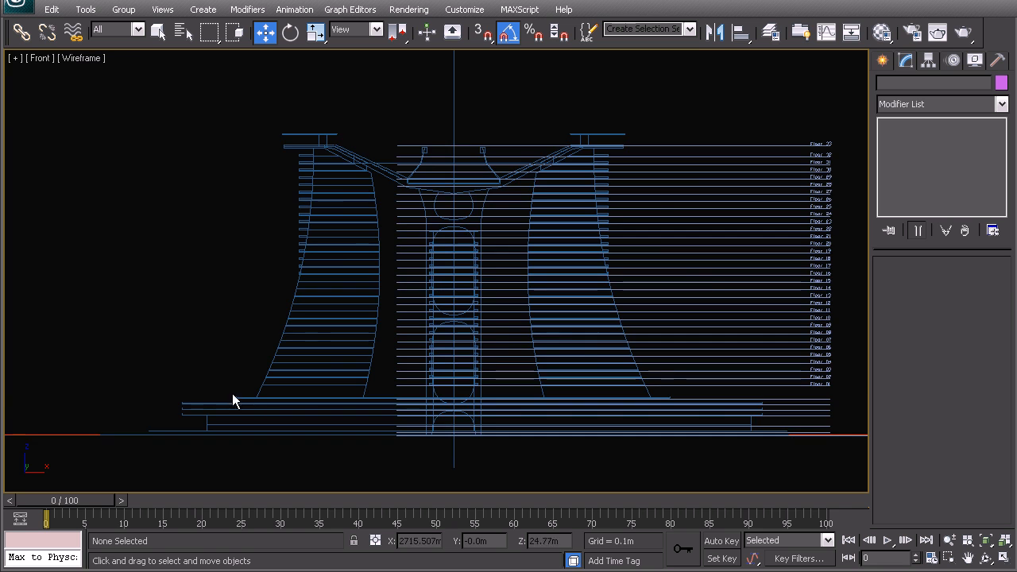
key(p)
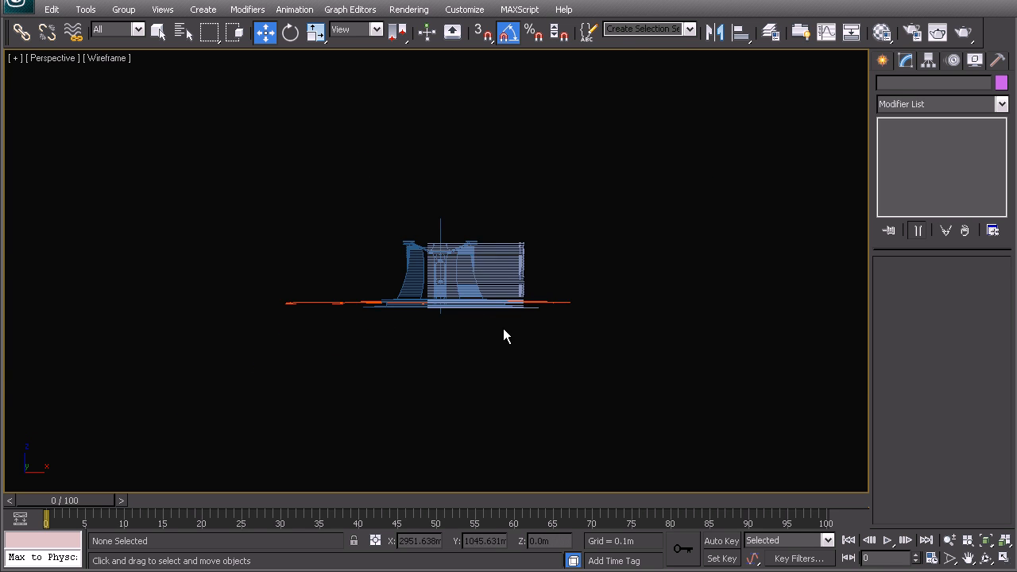
scroll(505, 317, up, 2)
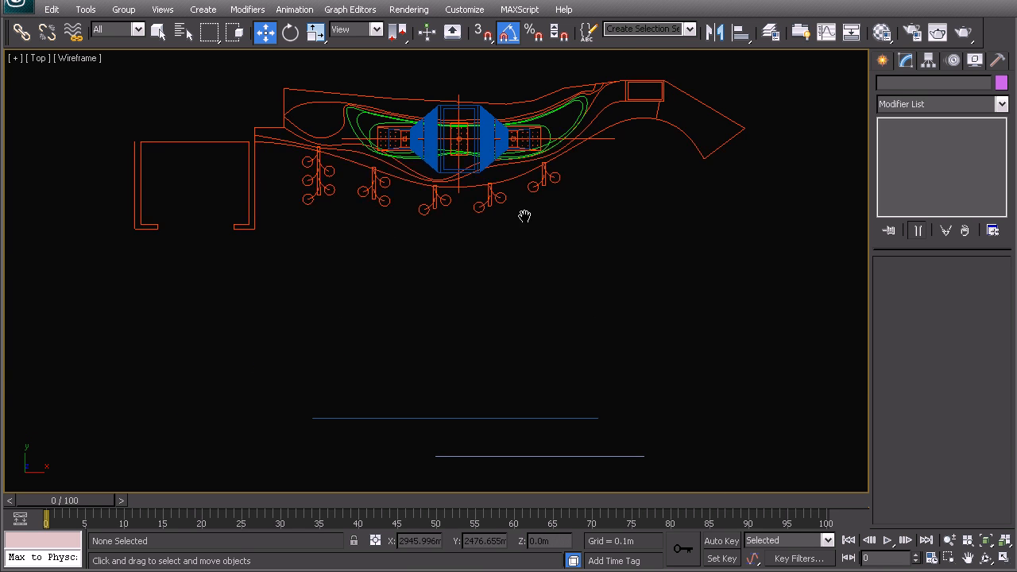
key(p)
alt+middle_drag(508, 228, 477, 295)
scroll(490, 296, down, 2)
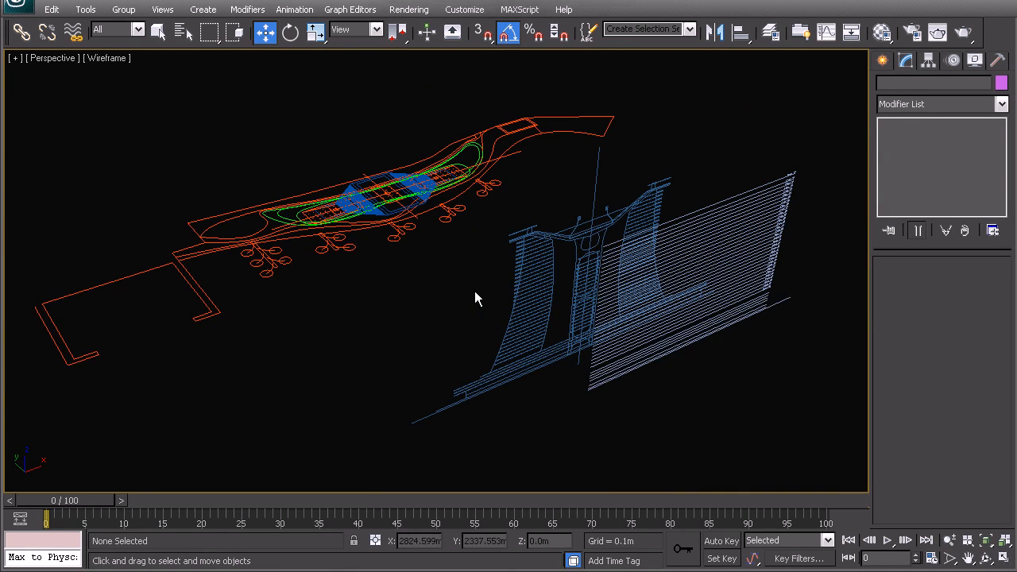